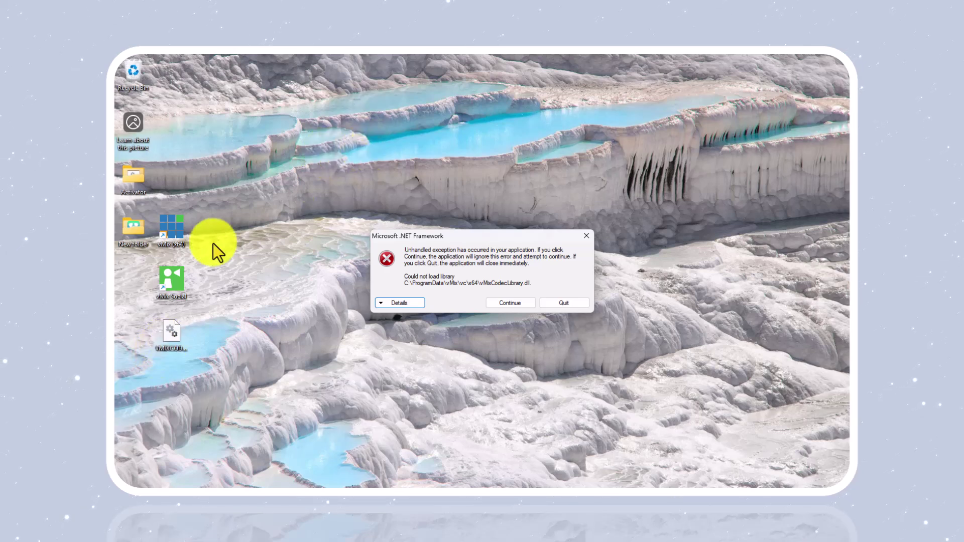
Step: Reposition the VMIXCODECLIBRARY.dll file and the Microsoft .NET Framework error dialog side by side on the desktop, and continue past the error
left_click_drag(158, 337, 548, 182)
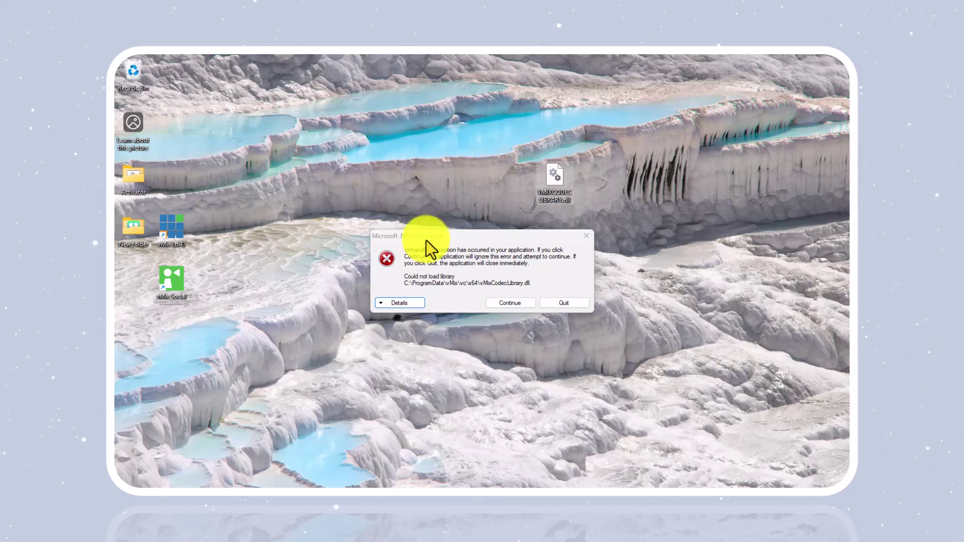
left_click_drag(426, 239, 559, 219)
left_click_drag(571, 180, 427, 200)
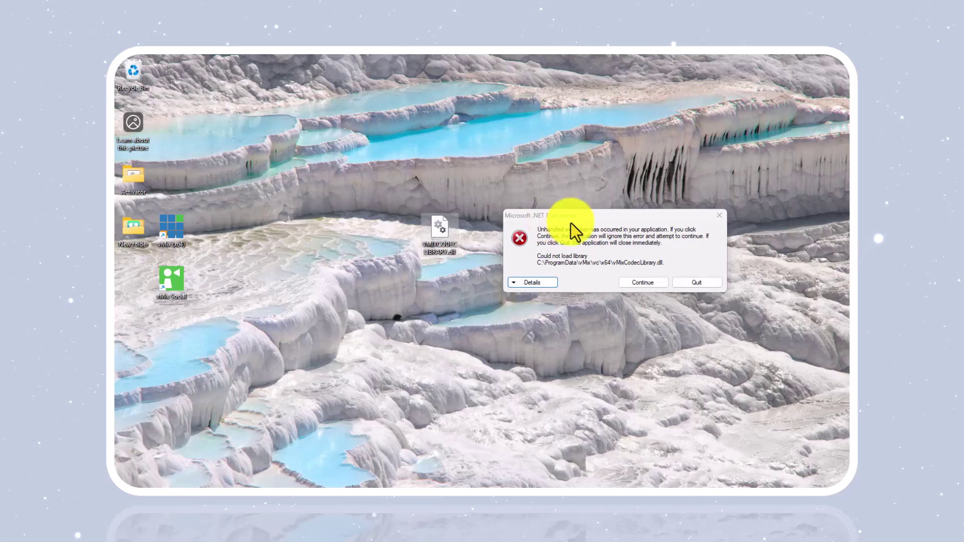
left_click_drag(571, 223, 575, 200)
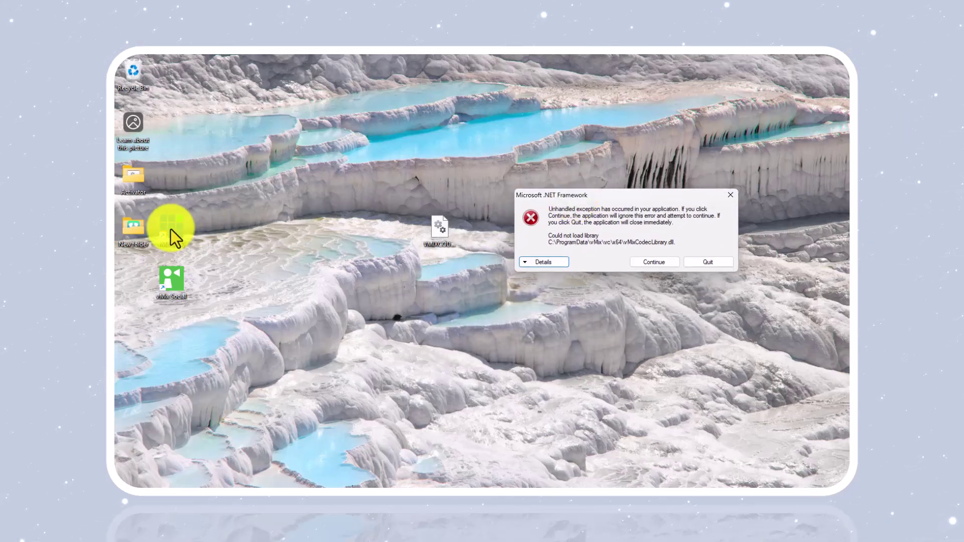
left_click(655, 263)
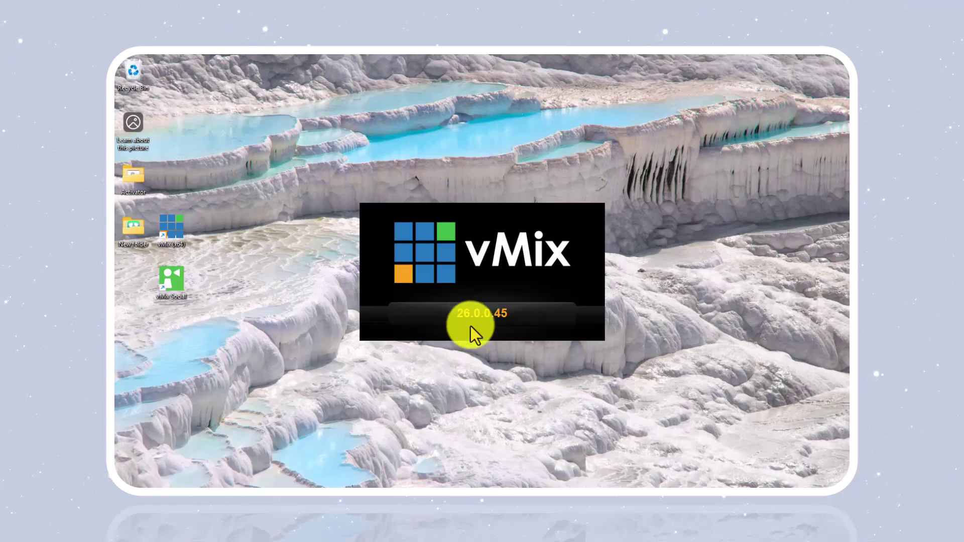
Step: End the vMix task in Task Manager, and relaunch vMix (x64) from the desktop
right_click(532, 490)
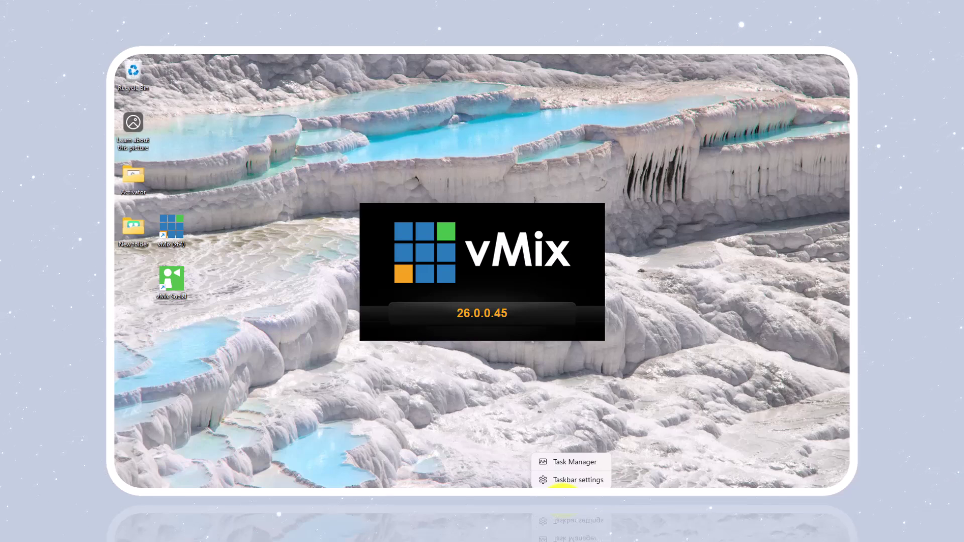
left_click(590, 465)
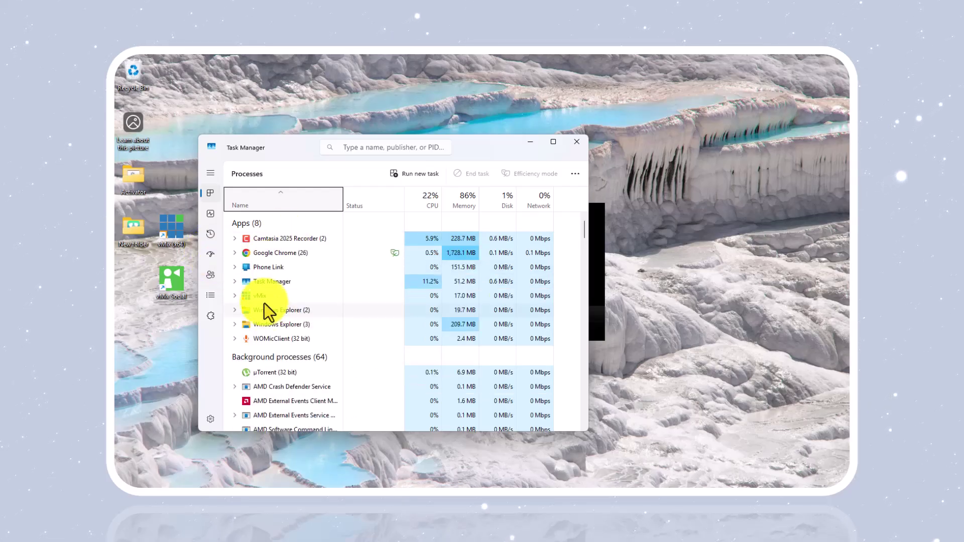
right_click(264, 295)
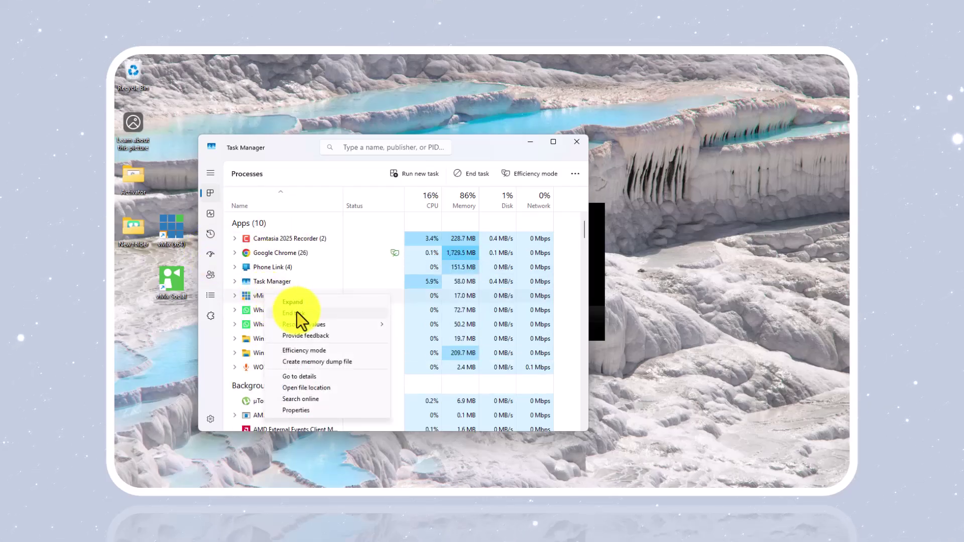
left_click(298, 313)
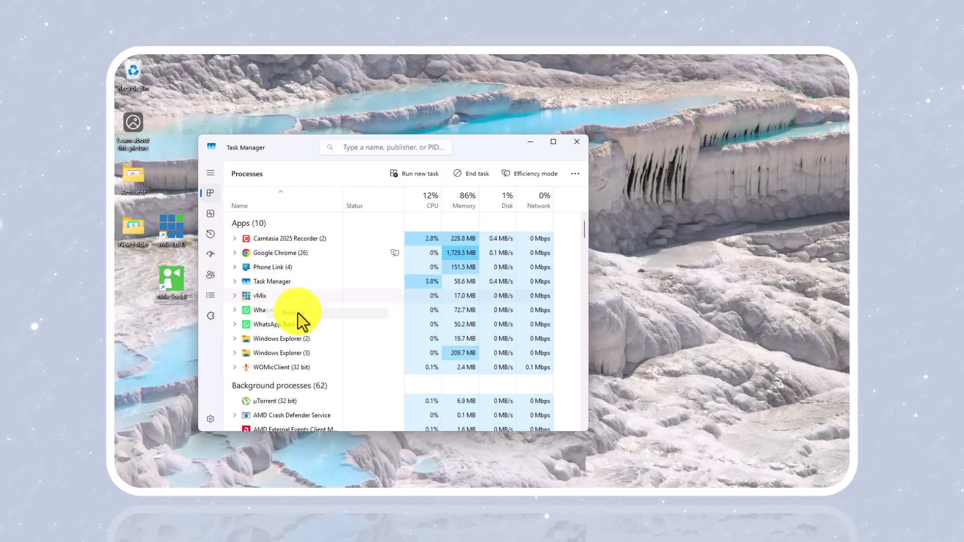
left_click(532, 144)
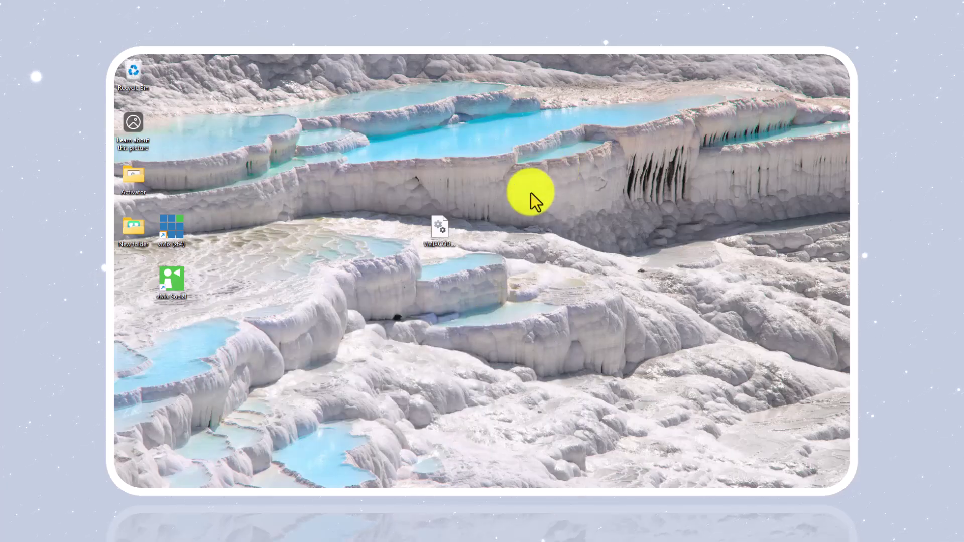
double_click(173, 225)
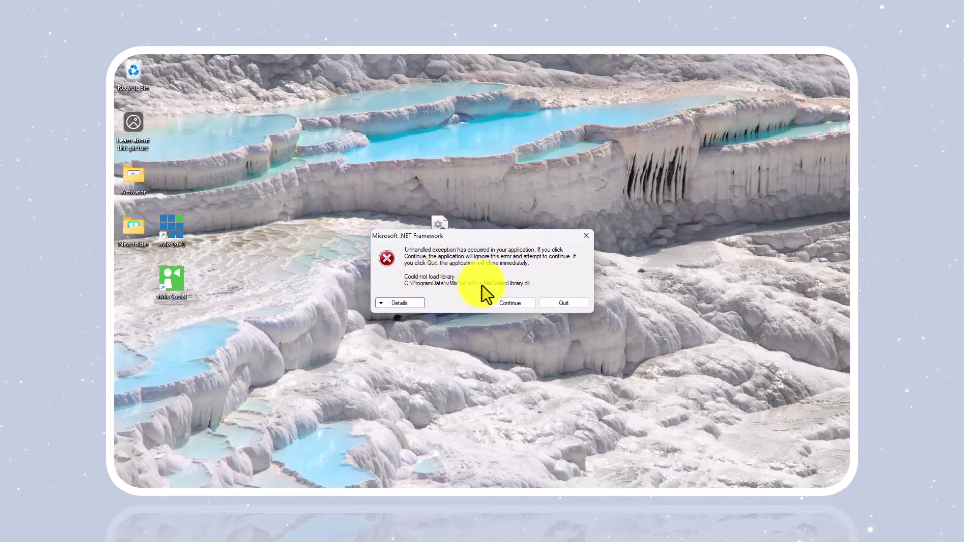
Step: Open the Run dialog and replace the Windows folder in its path with Progra,Date
key("super+r")
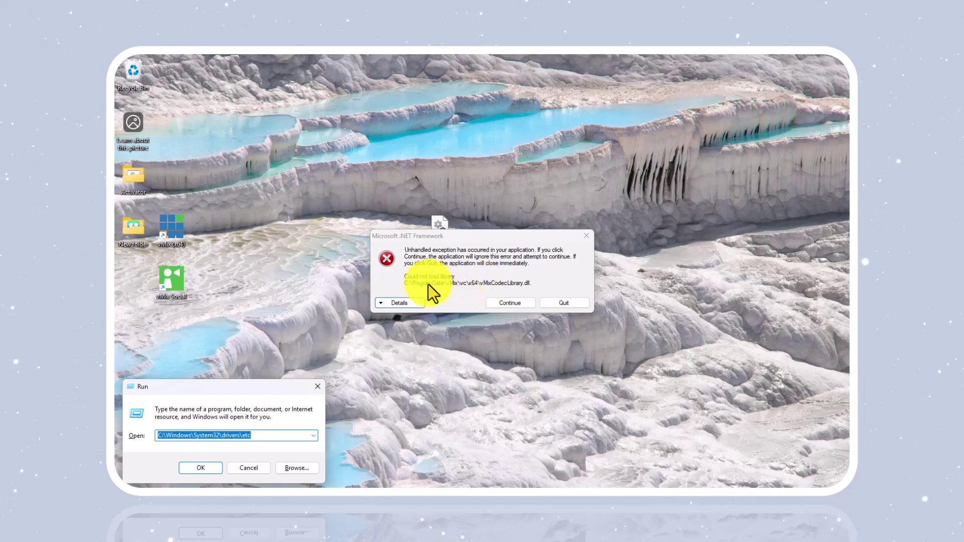
left_click(201, 436)
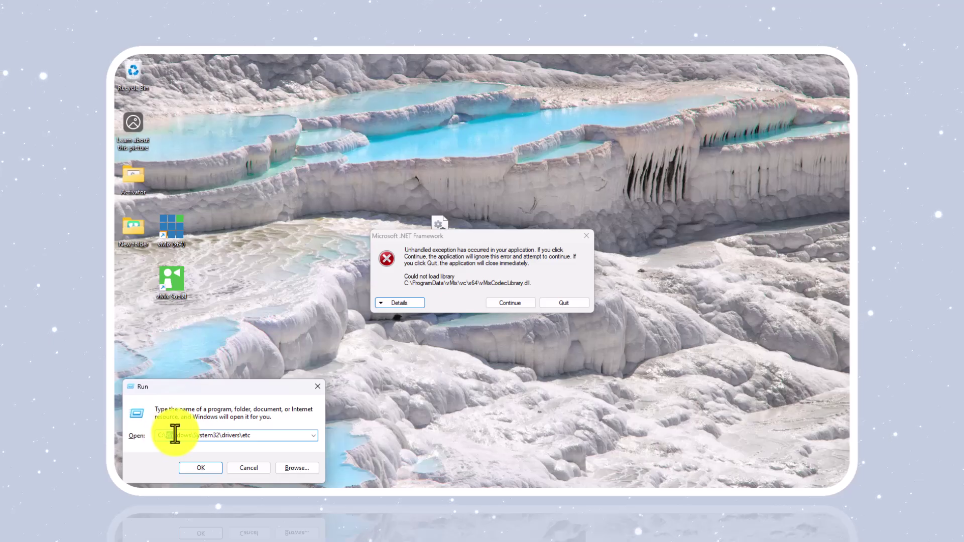
left_click_drag(175, 435, 190, 435)
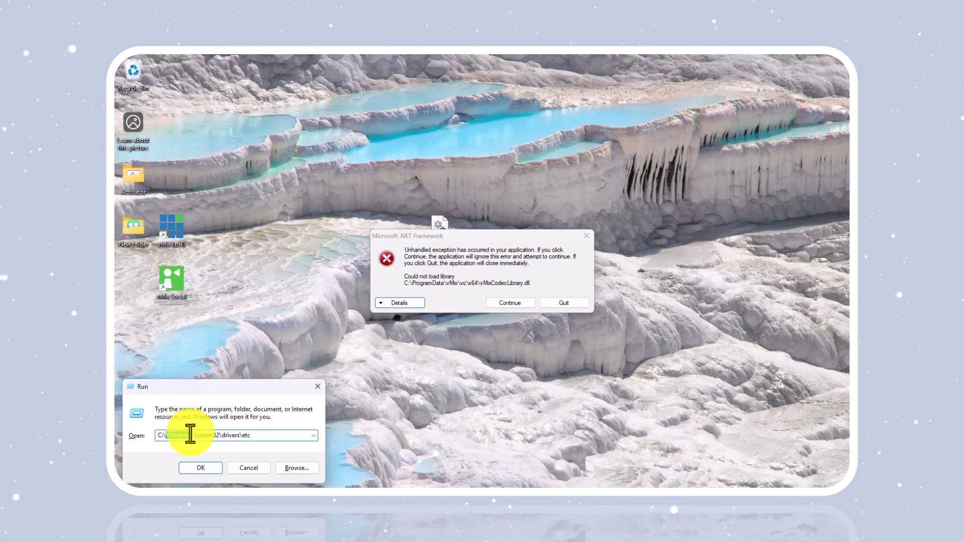
type("P")
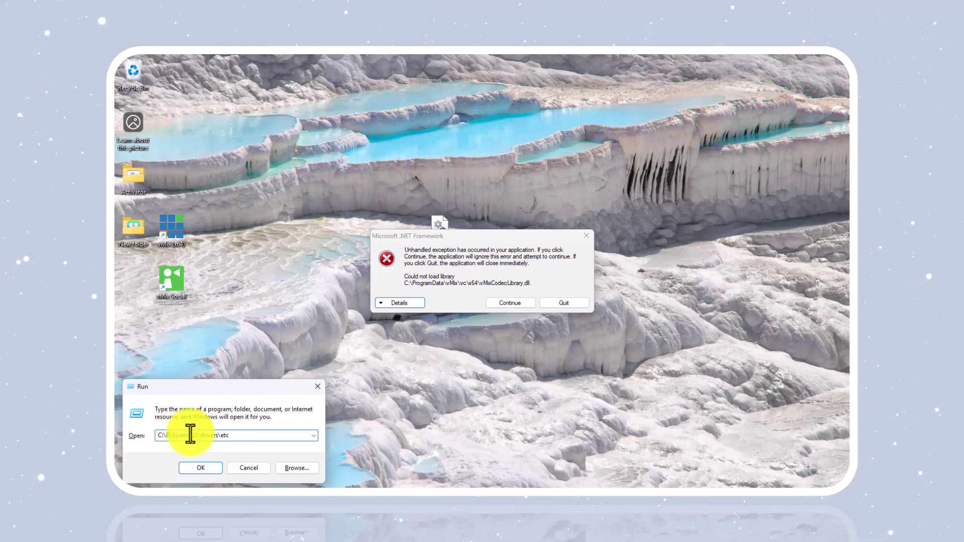
type("rog")
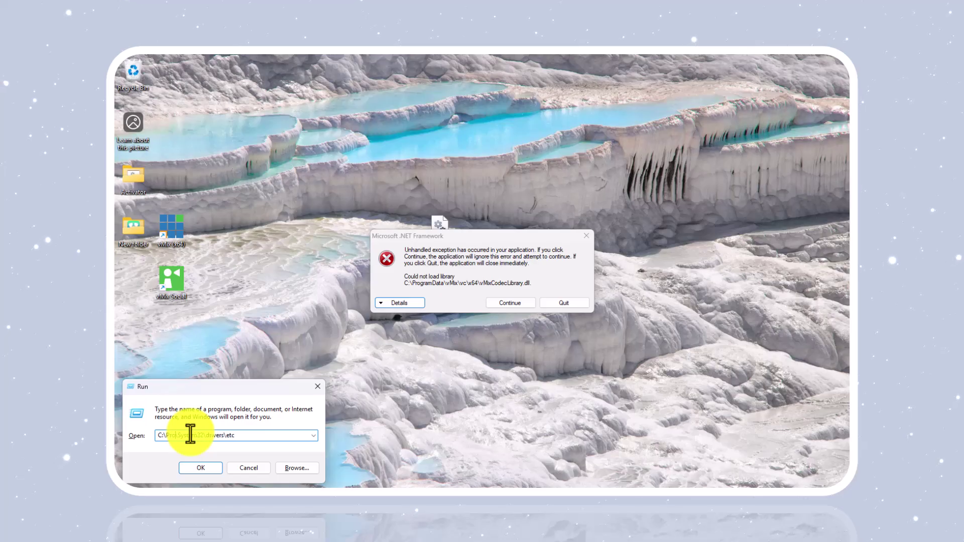
type("ra")
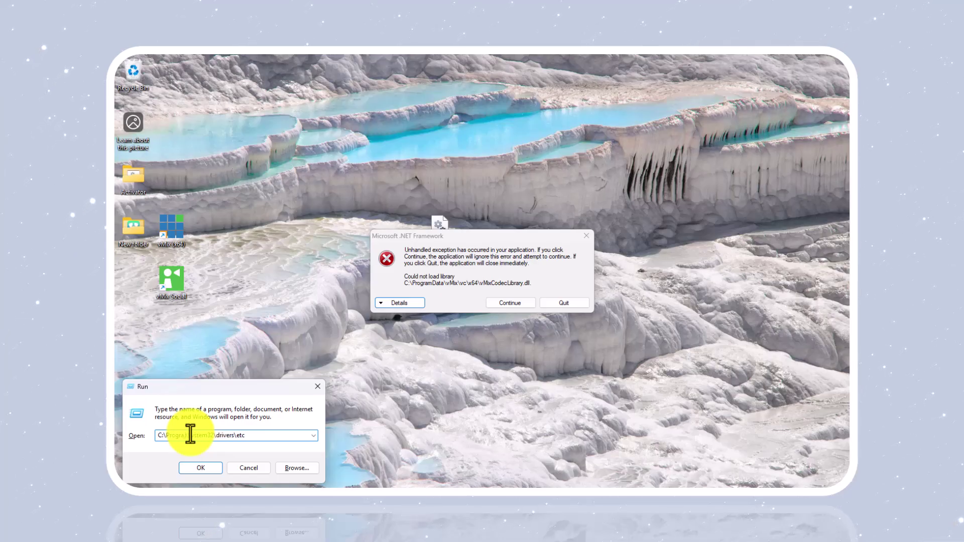
type(" mD")
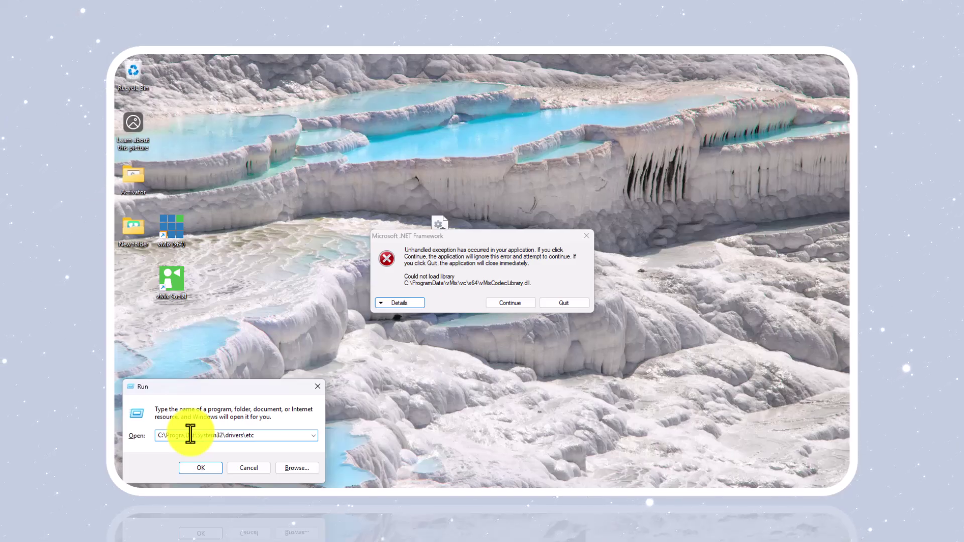
type("ata")
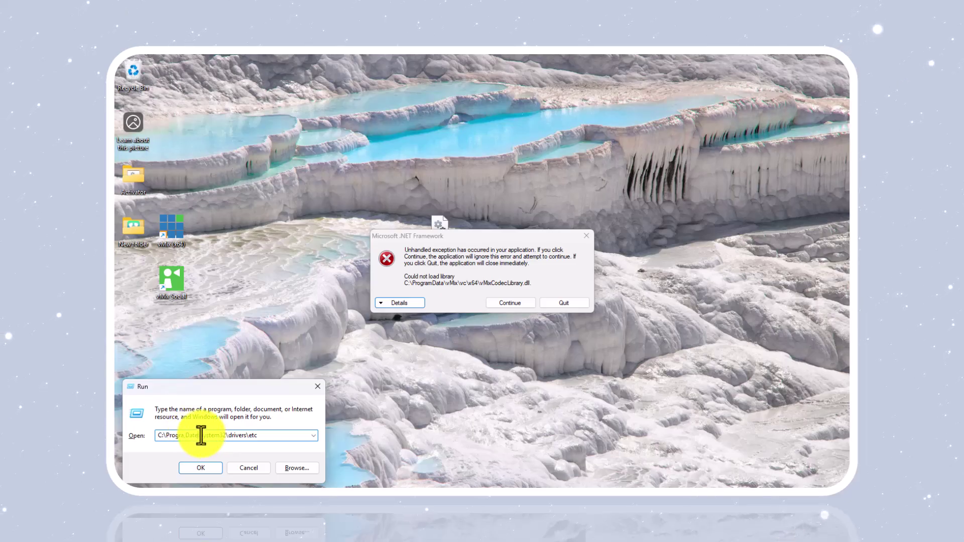
Step: Replace the remaining subfolders of the Run path with vMix\vc\x64
left_click_drag(201, 436, 224, 436)
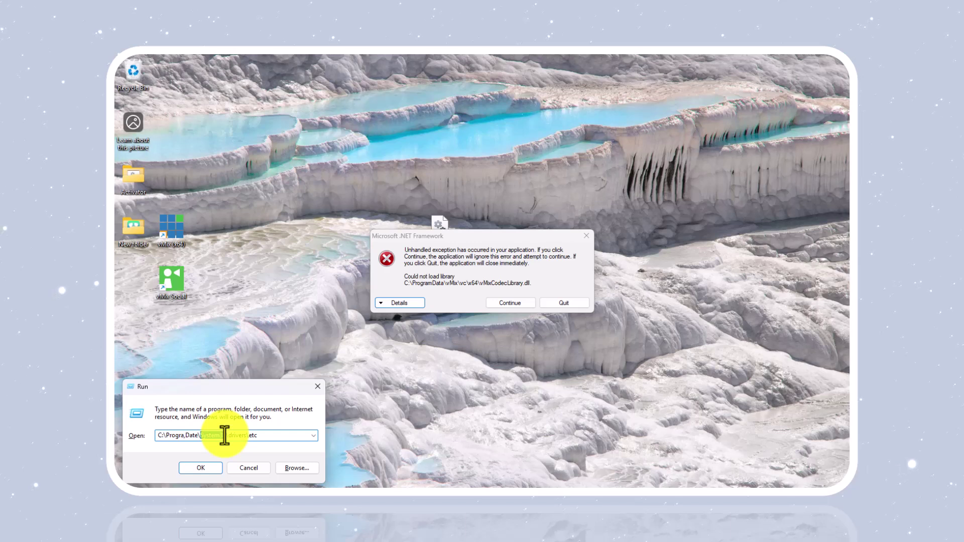
key("BackSpace")
type("vMix")
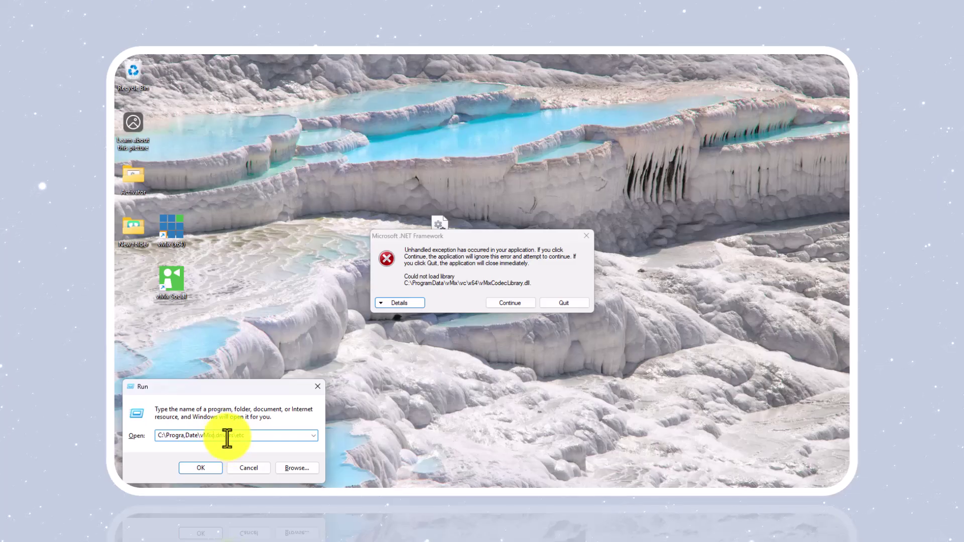
left_click_drag(217, 438, 232, 437)
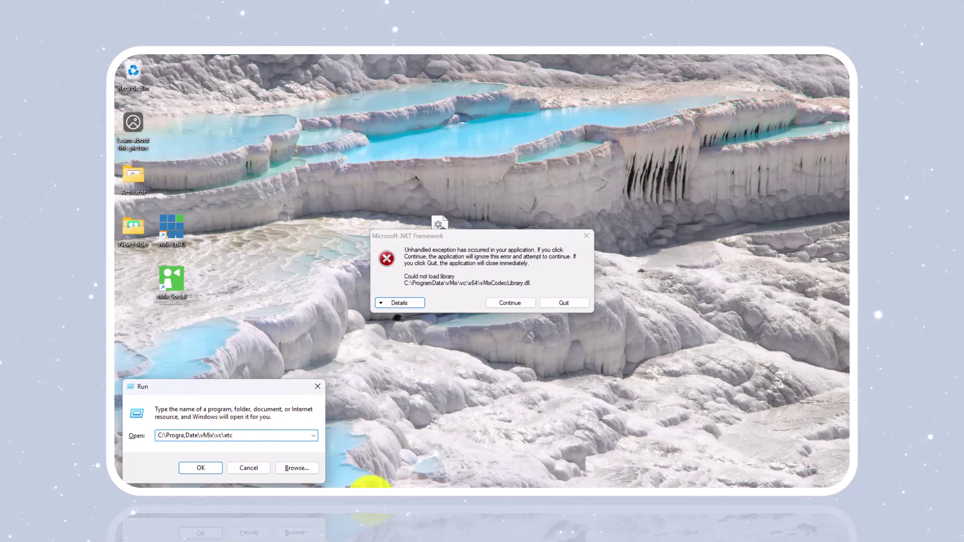
double_click(233, 435)
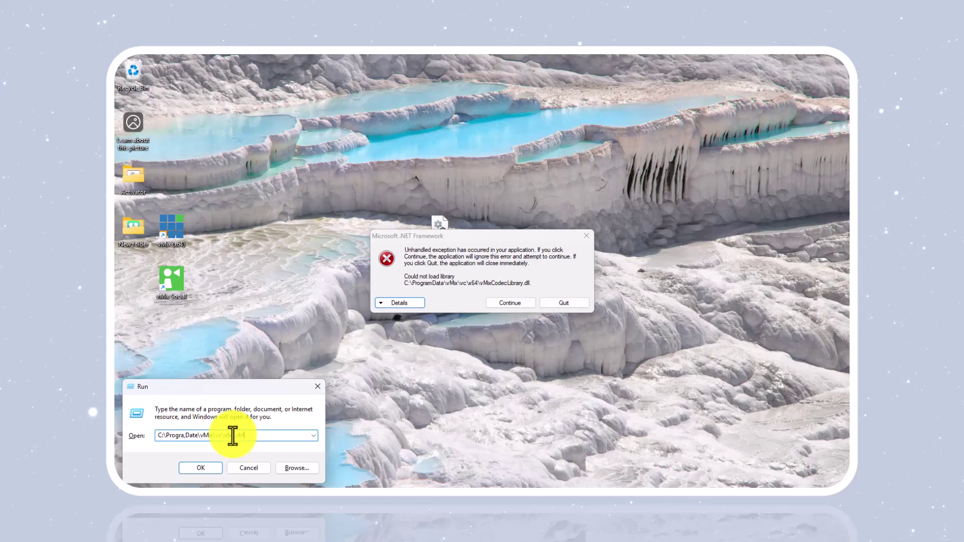
Step: Try to open the folder C:\Progra,Date\vMix\vc\x64\ from the Run dialog
type("x")
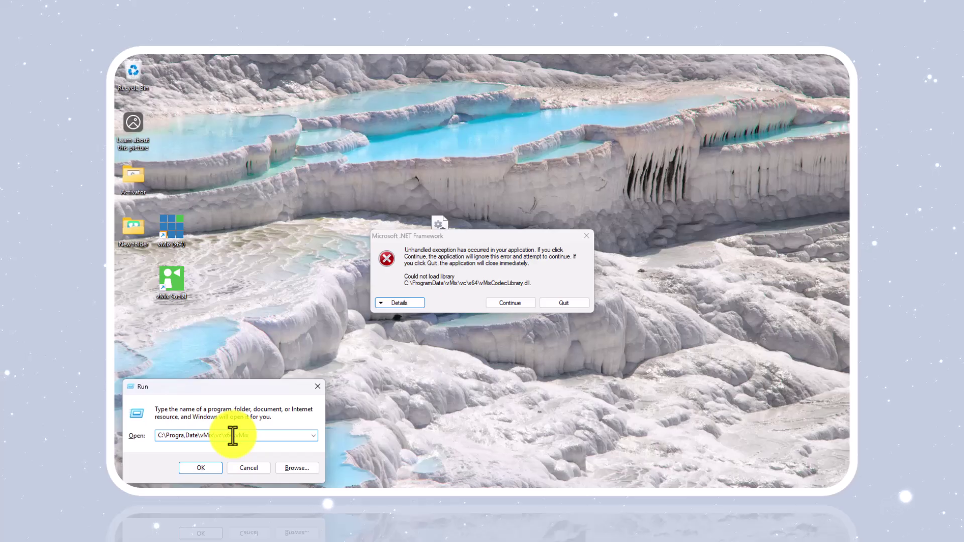
type("C")
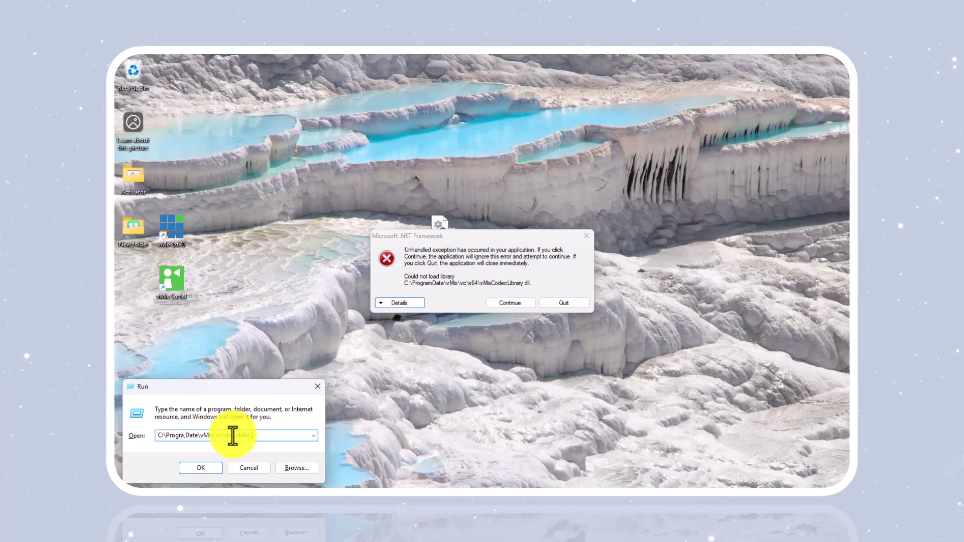
type("ode")
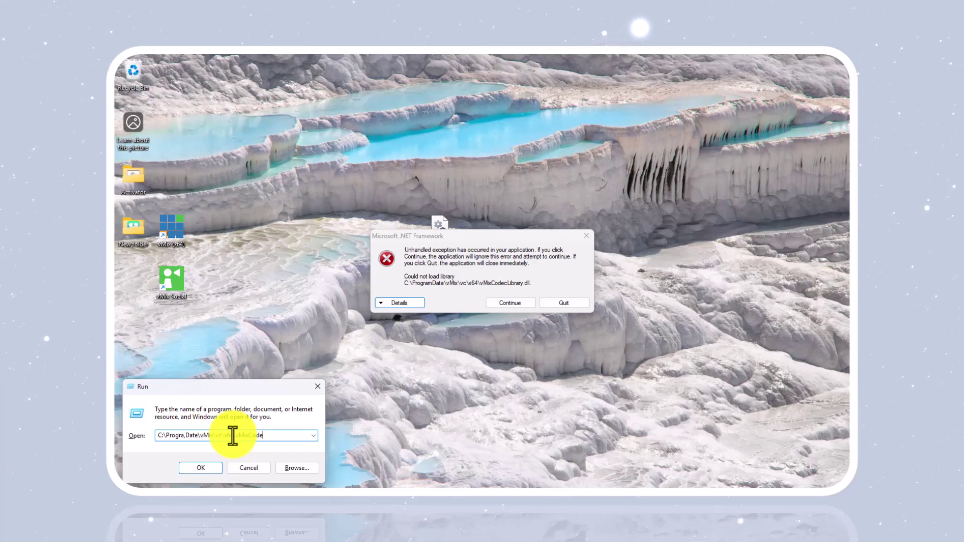
type("L")
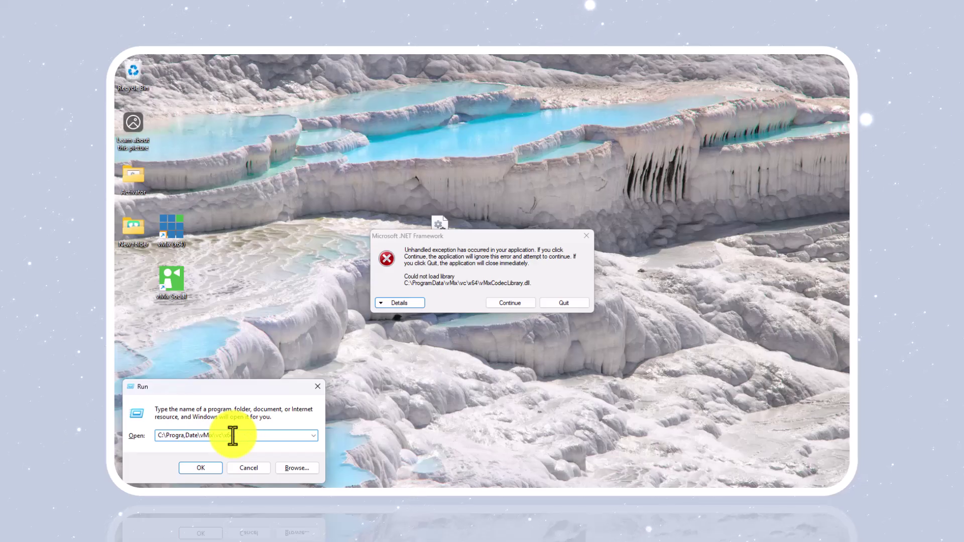
left_click(197, 471)
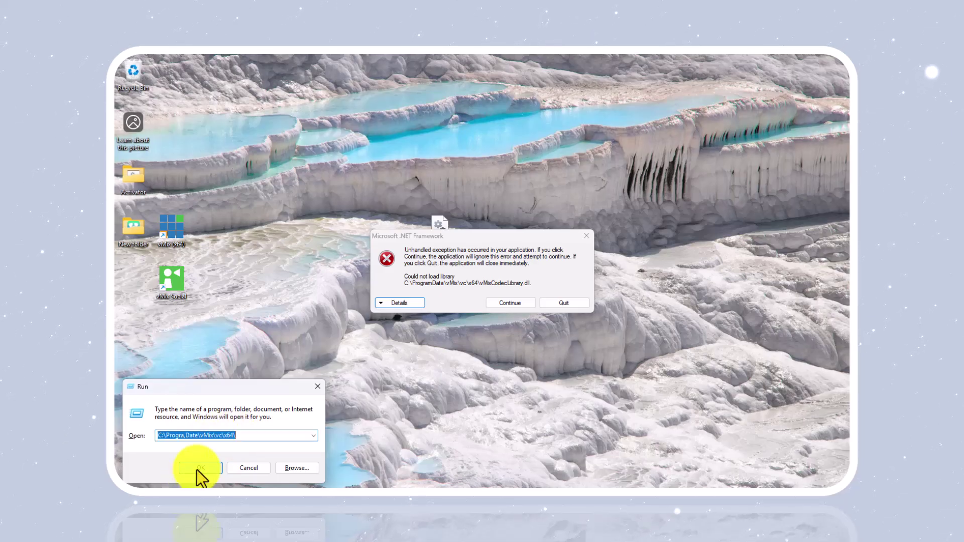
left_click(199, 469)
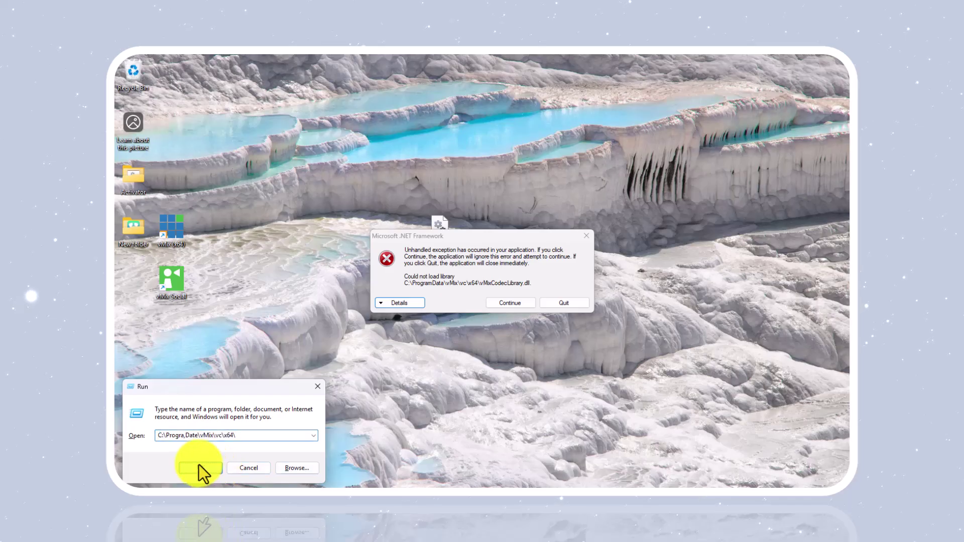
Step: Look through the System32 folder in the Run dialog's file browser for the missing vMix library folder
left_click(297, 468)
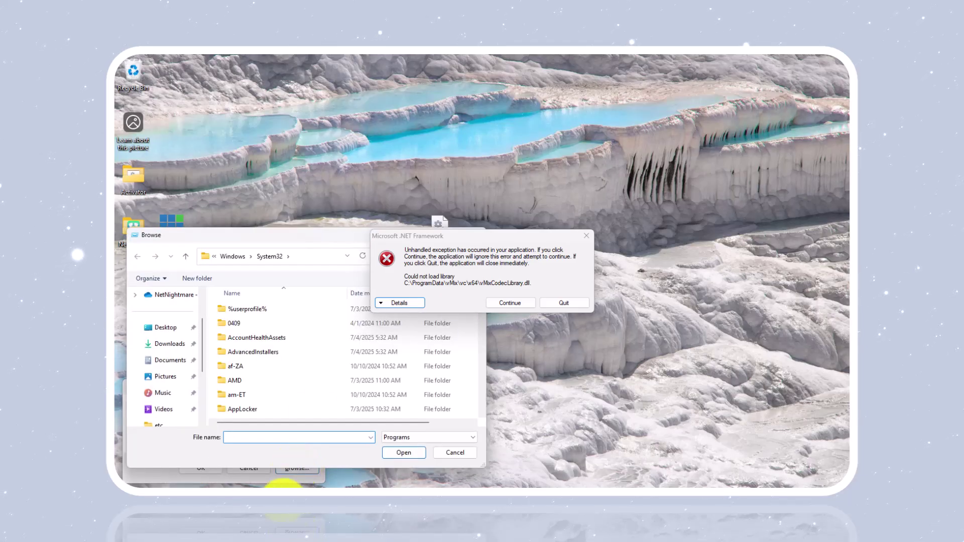
left_click_drag(409, 235, 612, 79)
left_click(377, 246)
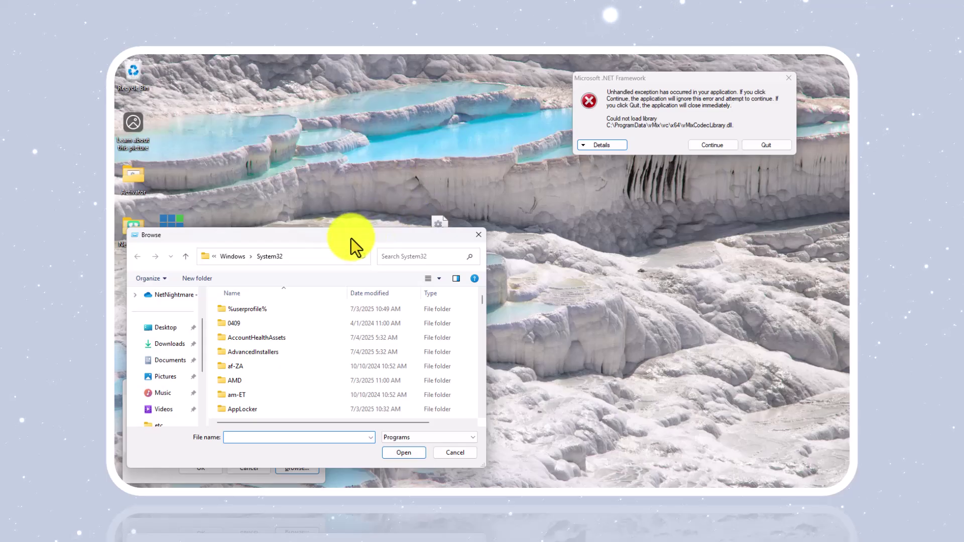
left_click_drag(350, 232, 407, 119)
scroll(382, 236, "down", 3)
scroll(382, 236, "down", 9)
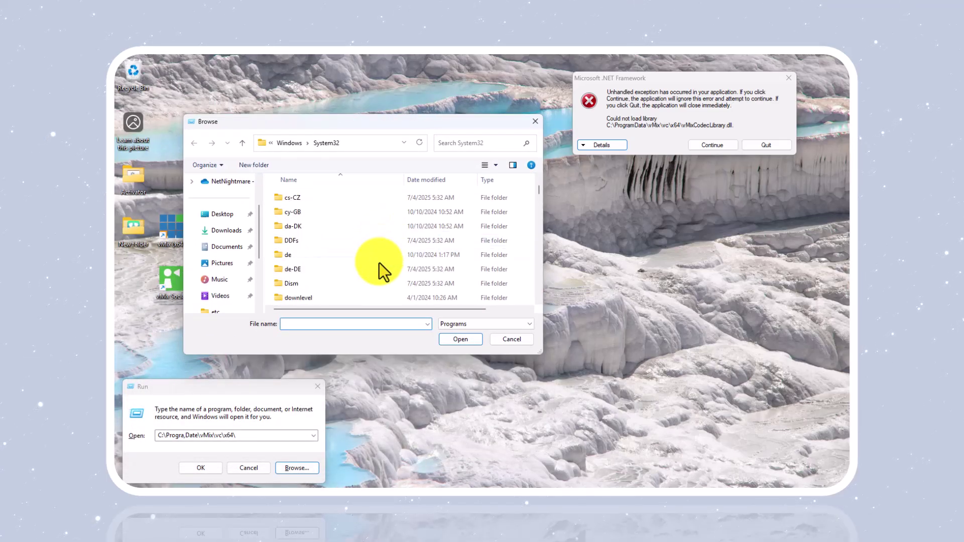
scroll(383, 273, "up", 10)
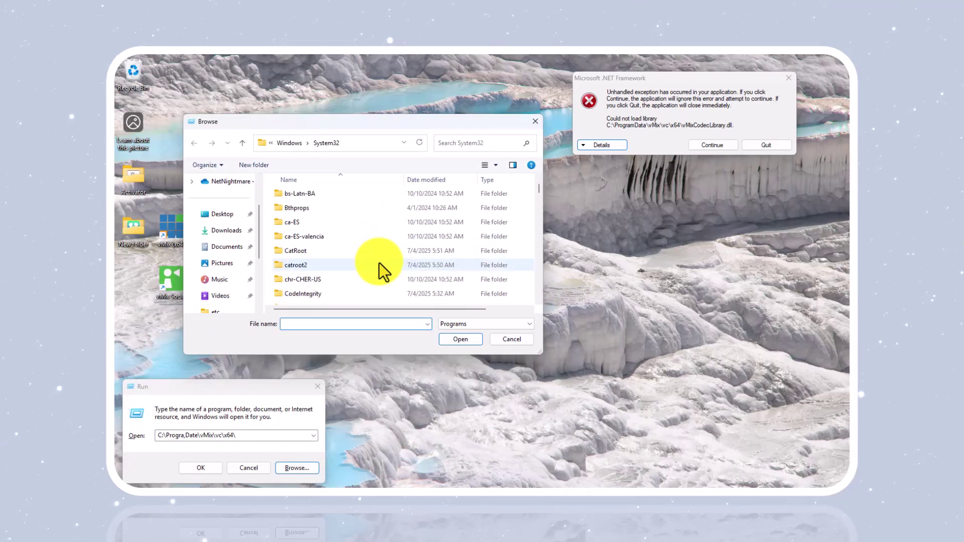
scroll(380, 266, "down", 15)
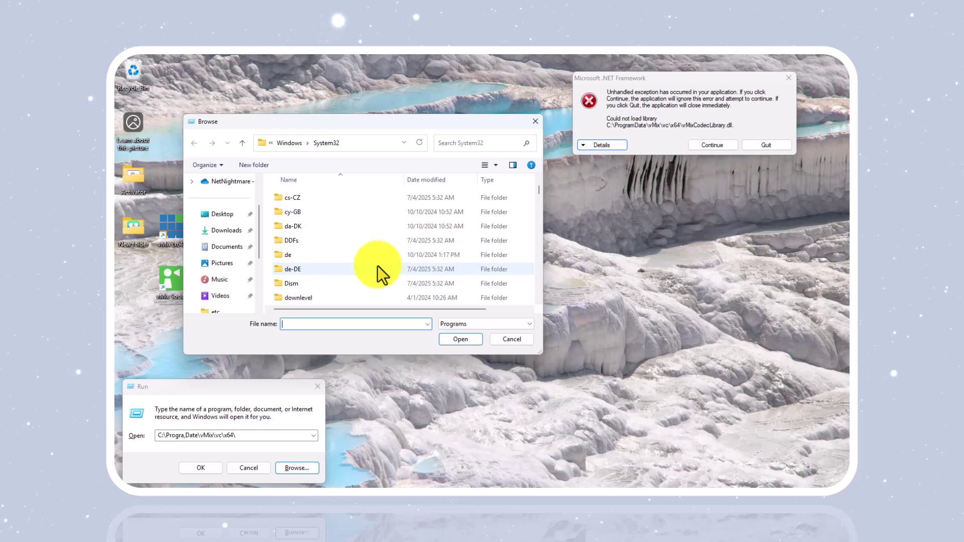
scroll(371, 284, "down", 20)
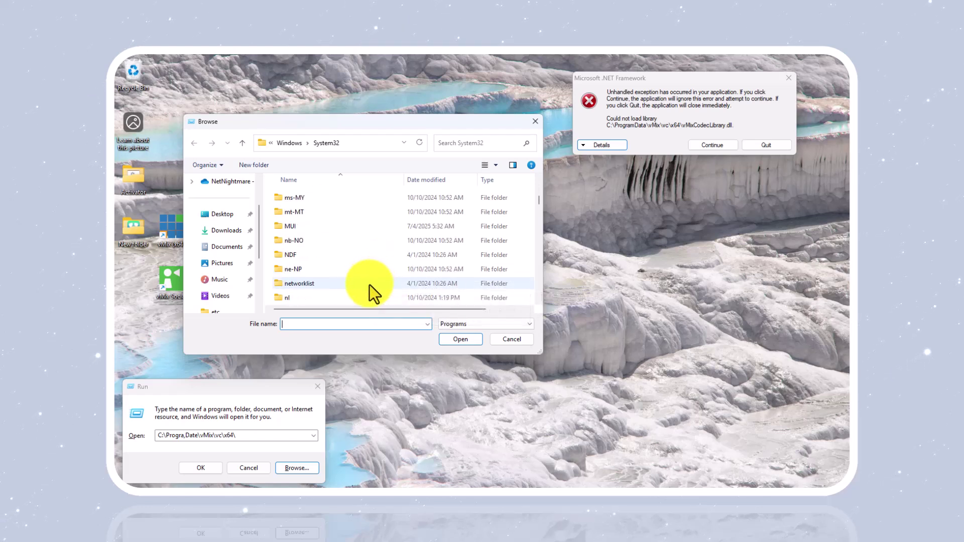
scroll(369, 288, "down", 10)
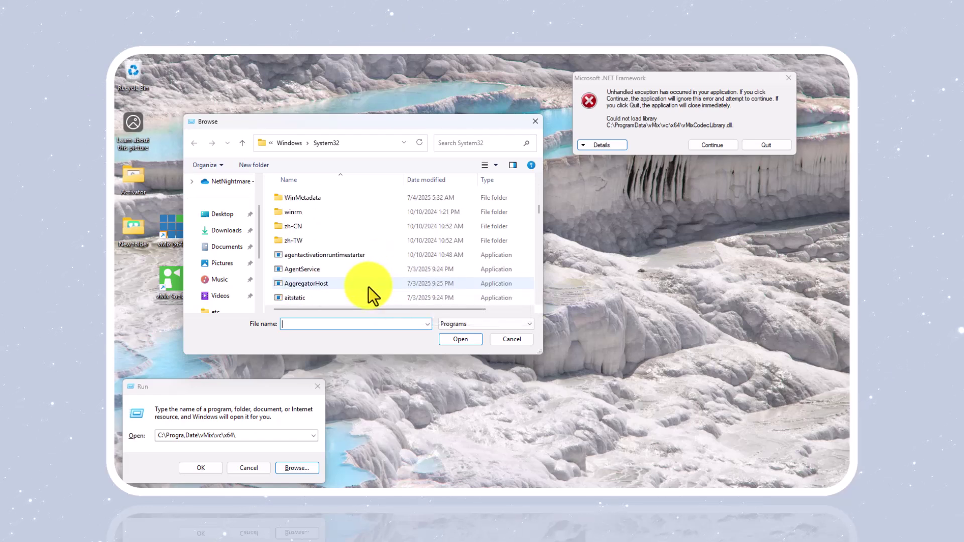
scroll(368, 287, "up", 9)
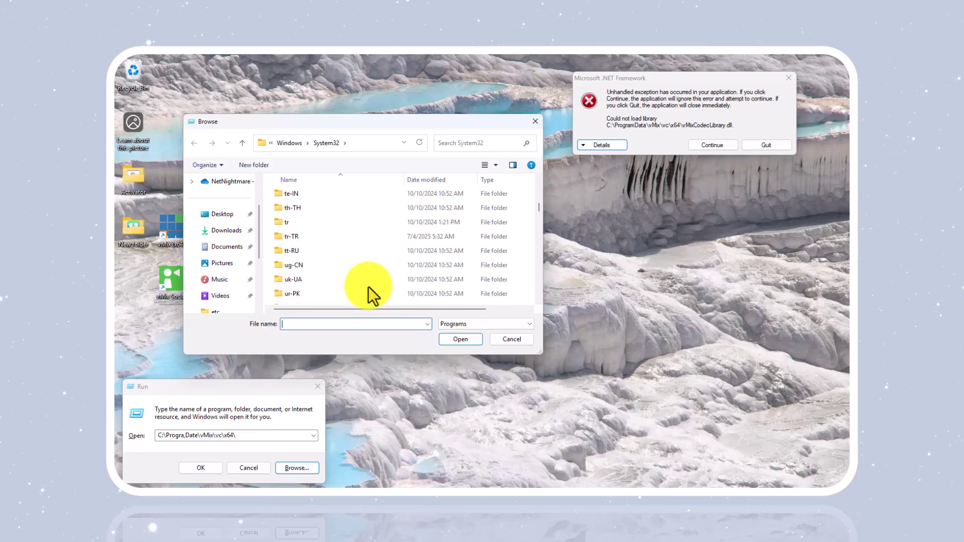
scroll(367, 290, "down", 2)
mouse_move(495, 488)
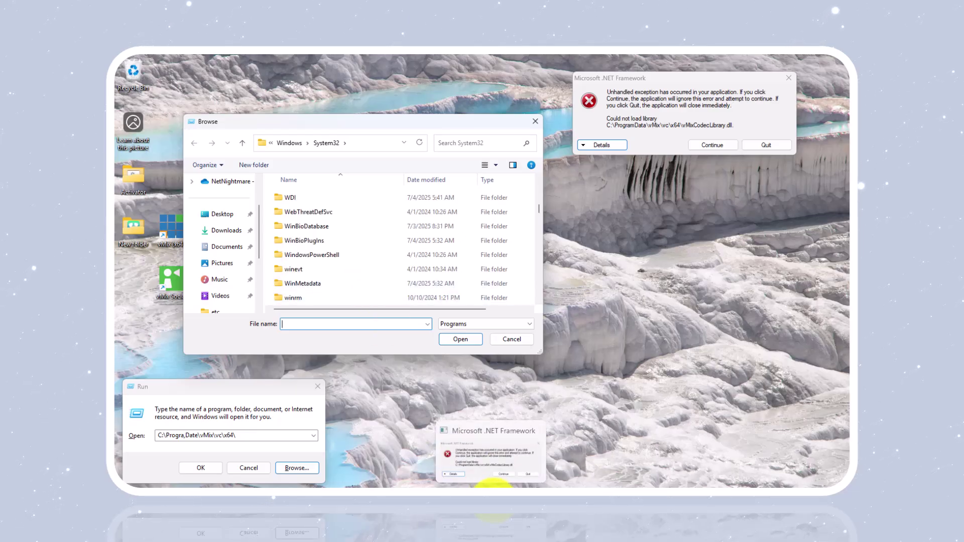
key("Escape")
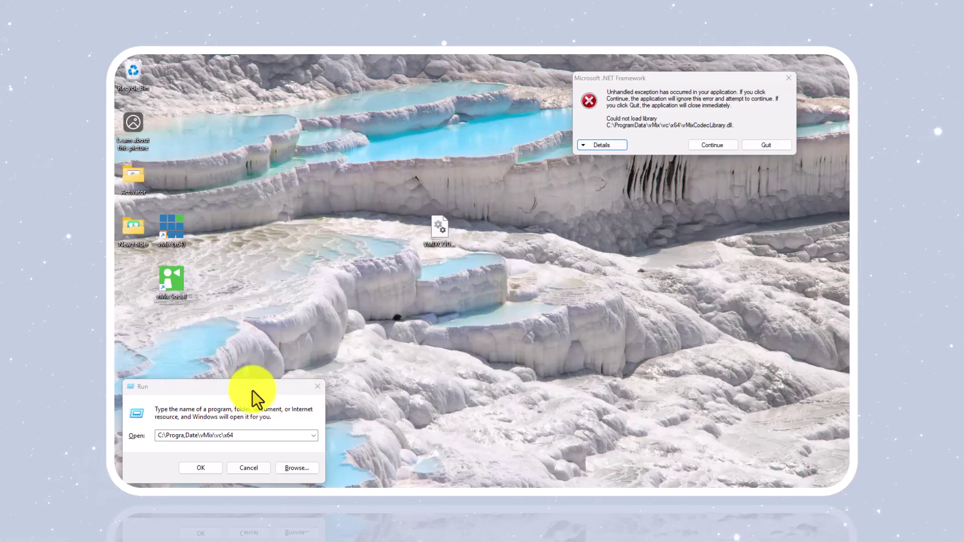
left_click_drag(252, 392, 432, 265)
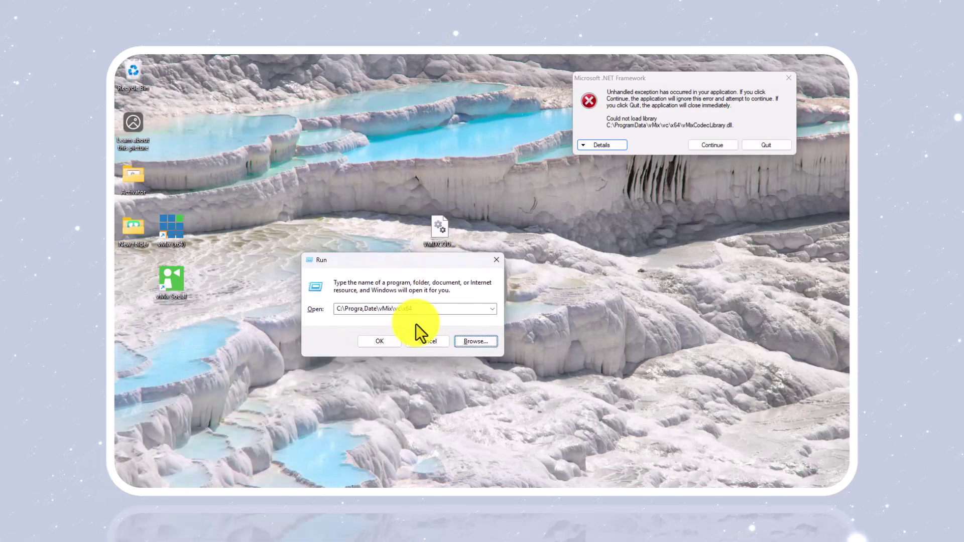
left_click(475, 342)
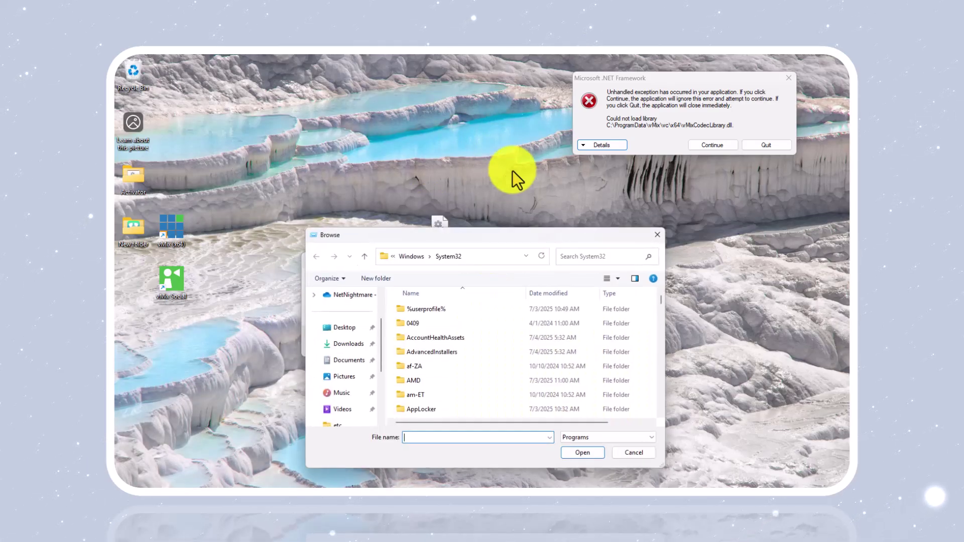
left_click(653, 239)
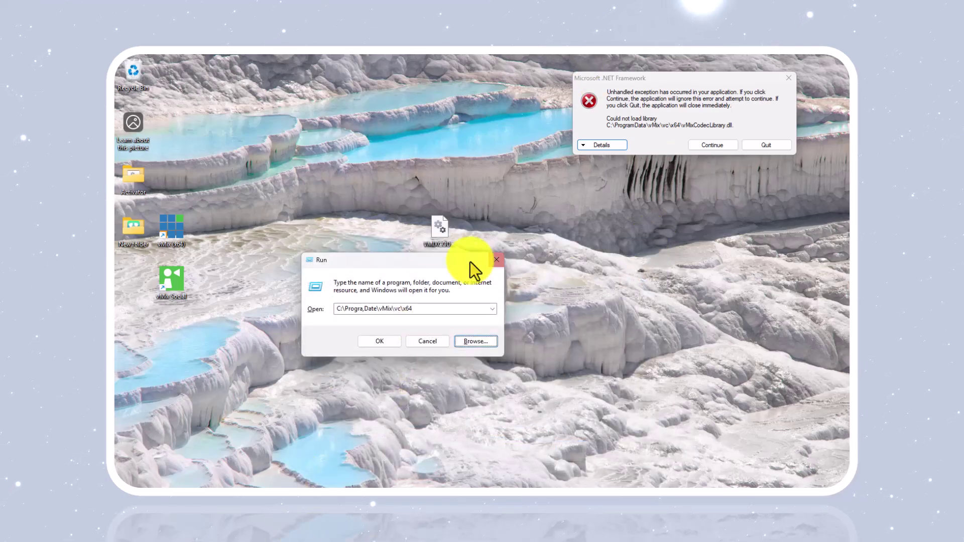
left_click(496, 259)
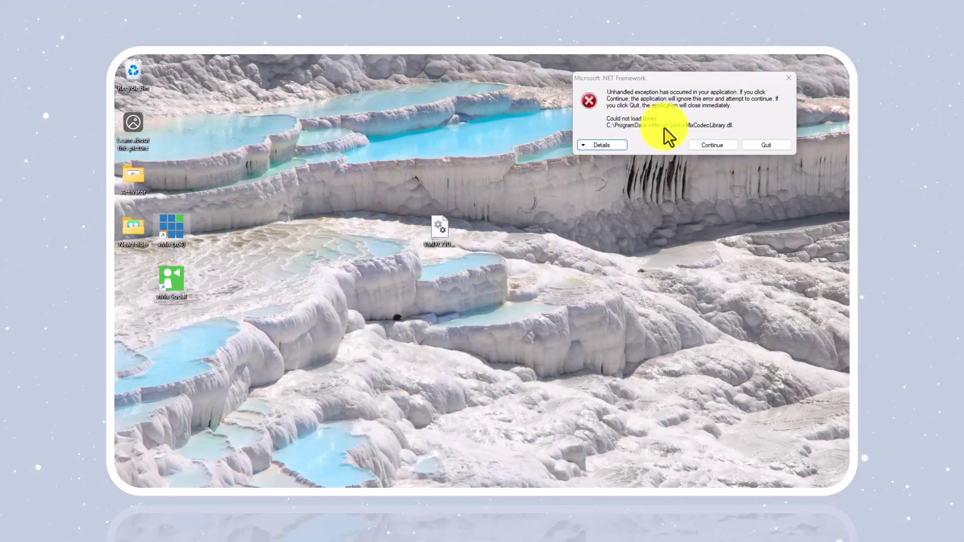
Step: Switch to the File Explorer window showing Home and open Local Disk (C:) from This PC
mouse_move(191, 485)
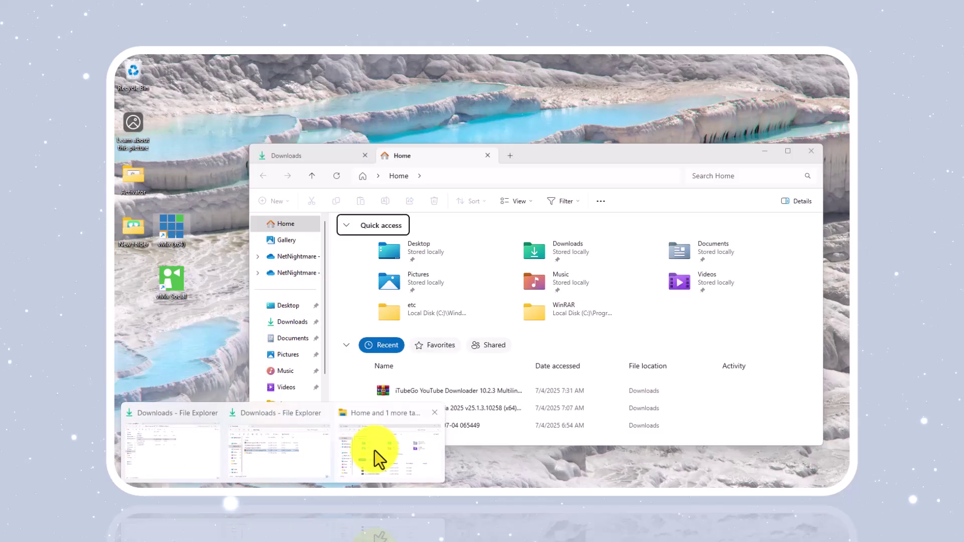
left_click(374, 451)
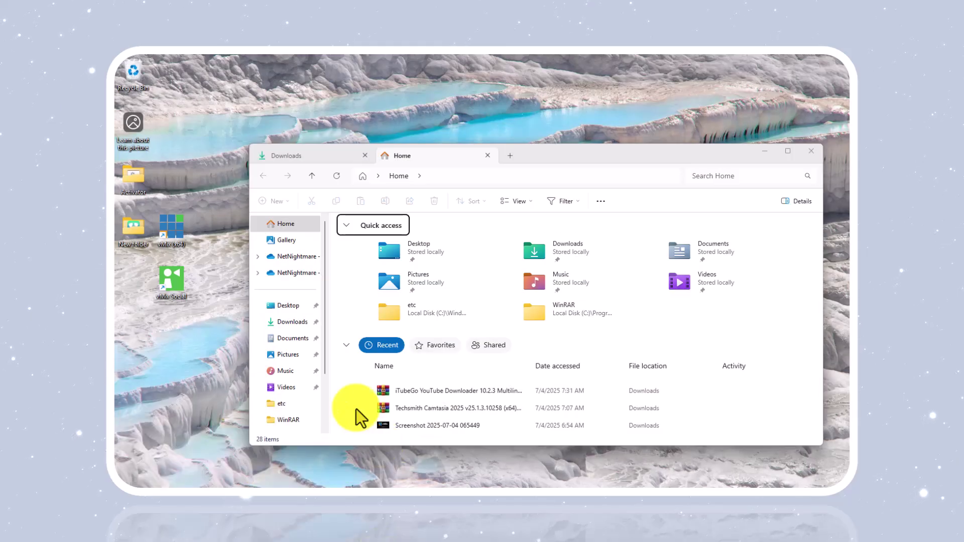
scroll(289, 408, "down", 3)
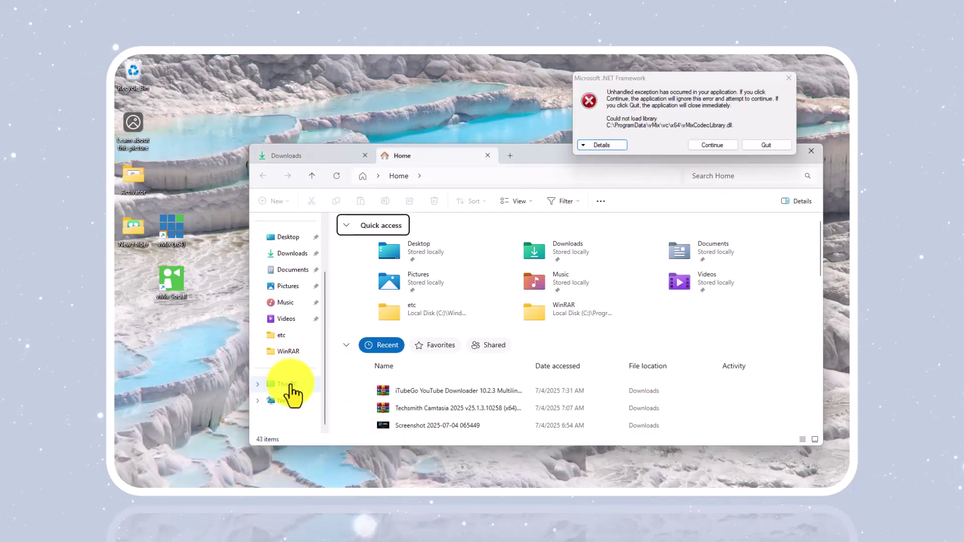
left_click(286, 385)
double_click(419, 247)
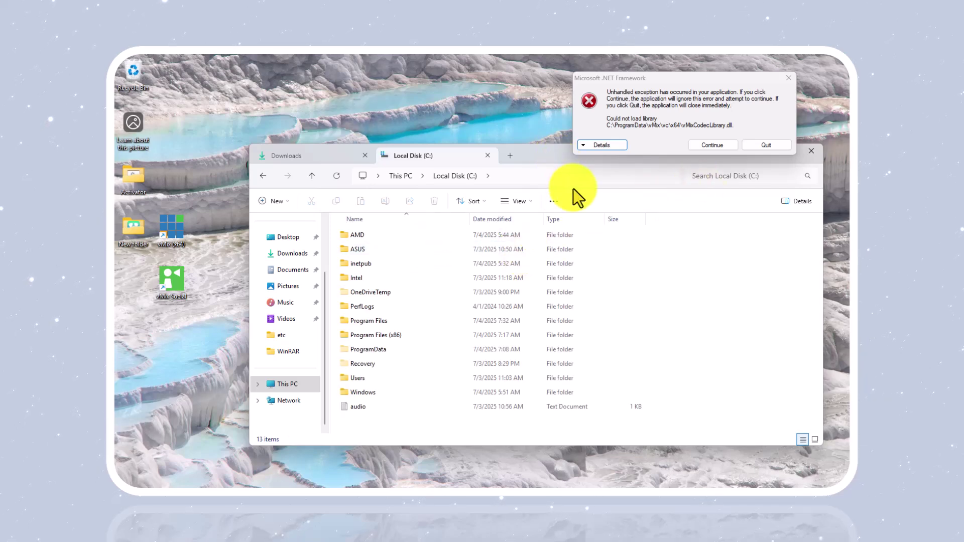
left_click_drag(553, 160, 557, 178)
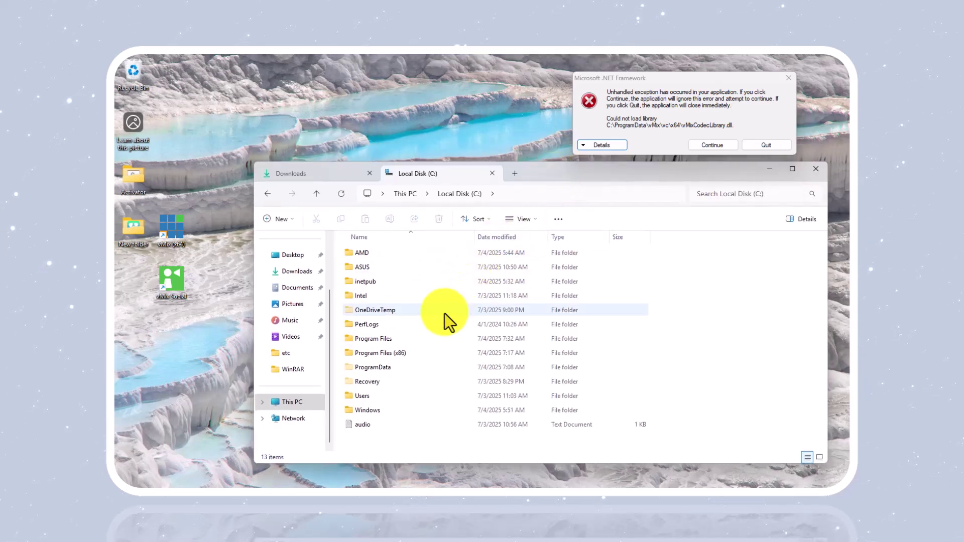
Step: Open the folder ProgramData\vMix\vc\x64 on the C: drive
double_click(403, 369)
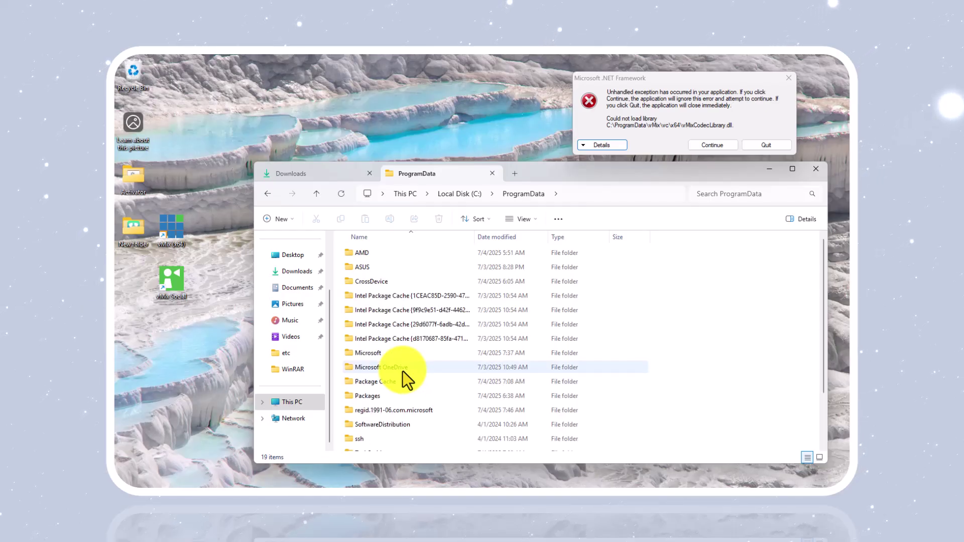
scroll(402, 372, "down", 2)
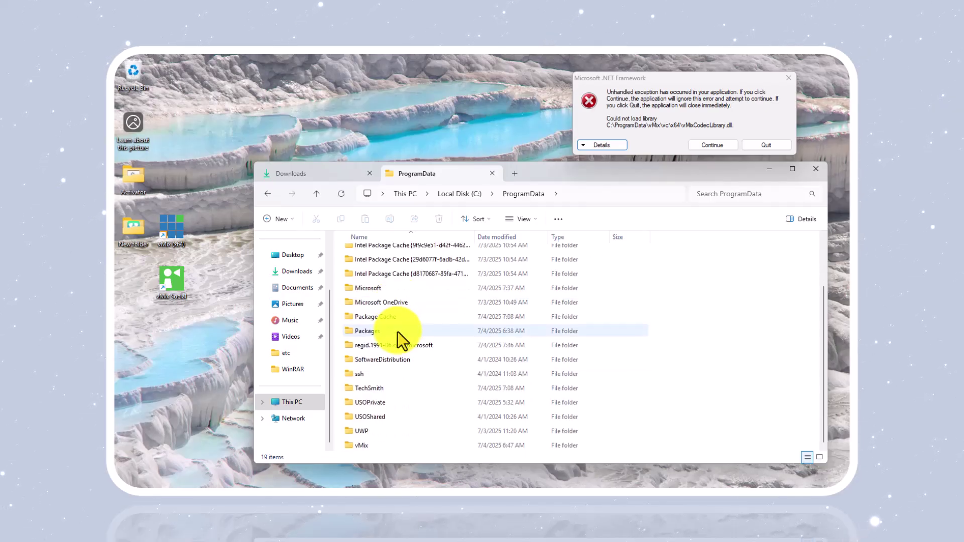
left_click(370, 449)
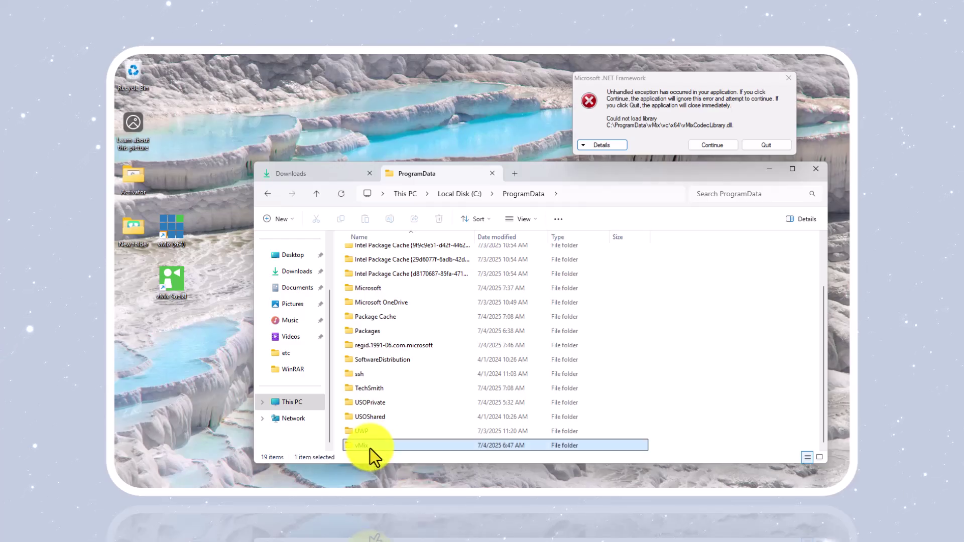
double_click(370, 448)
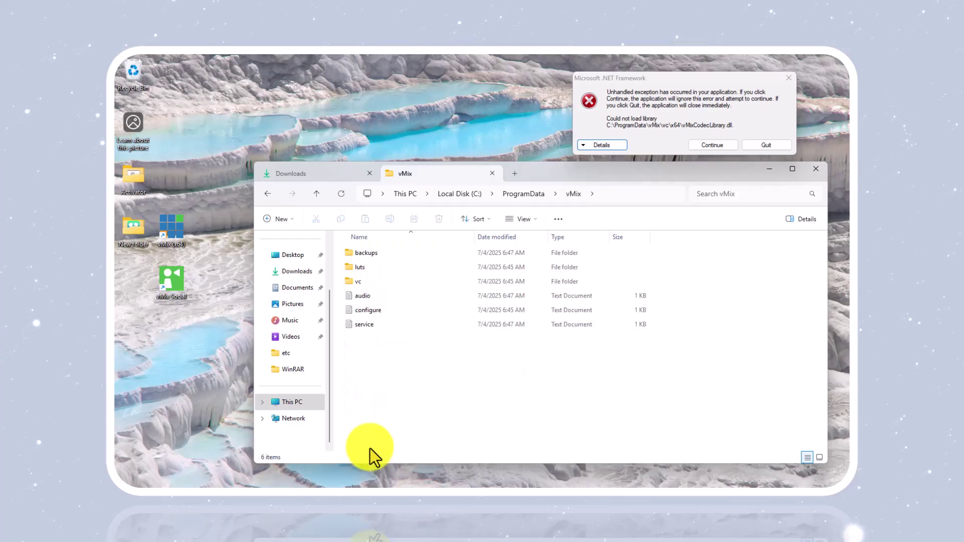
double_click(361, 284)
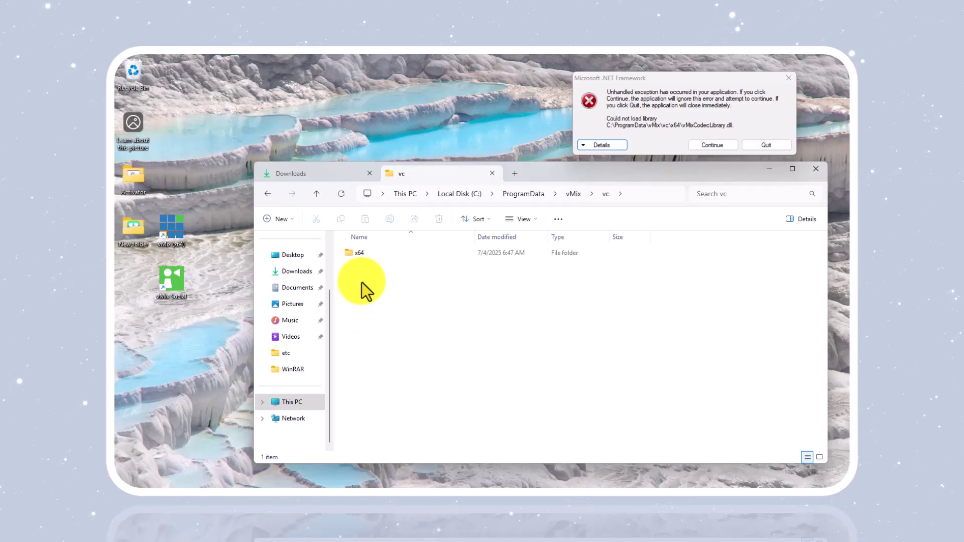
double_click(367, 255)
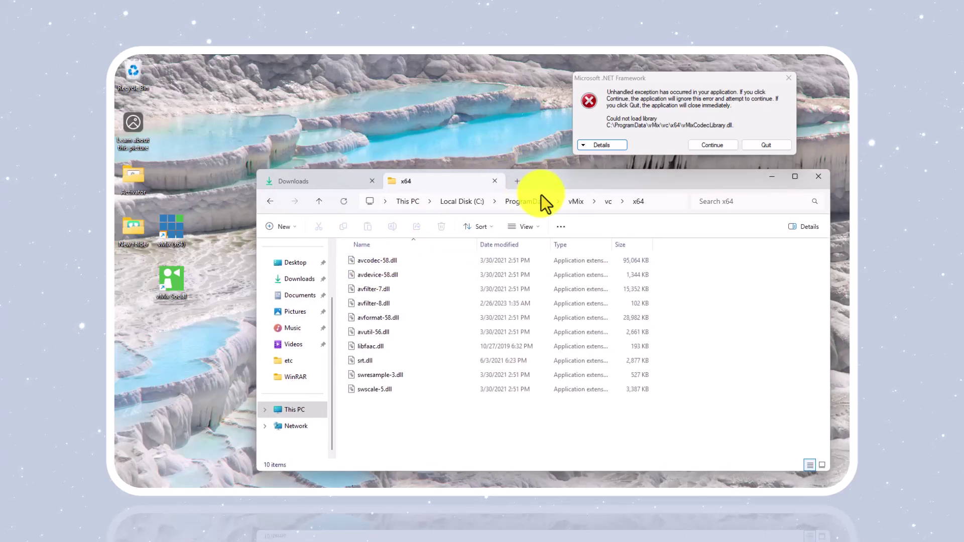
Step: Move the x64 folder window lower and place the VMIXCODECLIBRARY.dll file in a free spot along the desktop's upper edge
left_click_drag(540, 181, 514, 265)
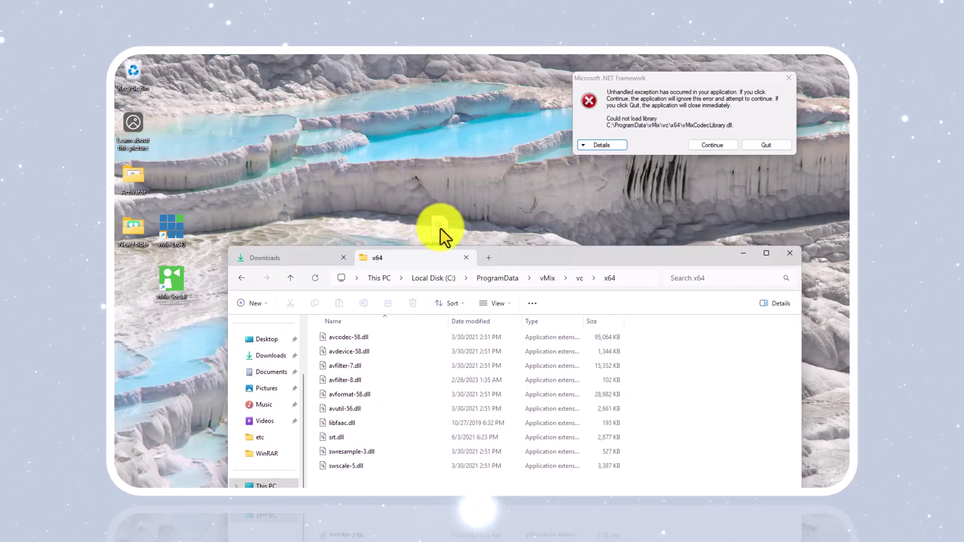
left_click_drag(441, 228, 259, 87)
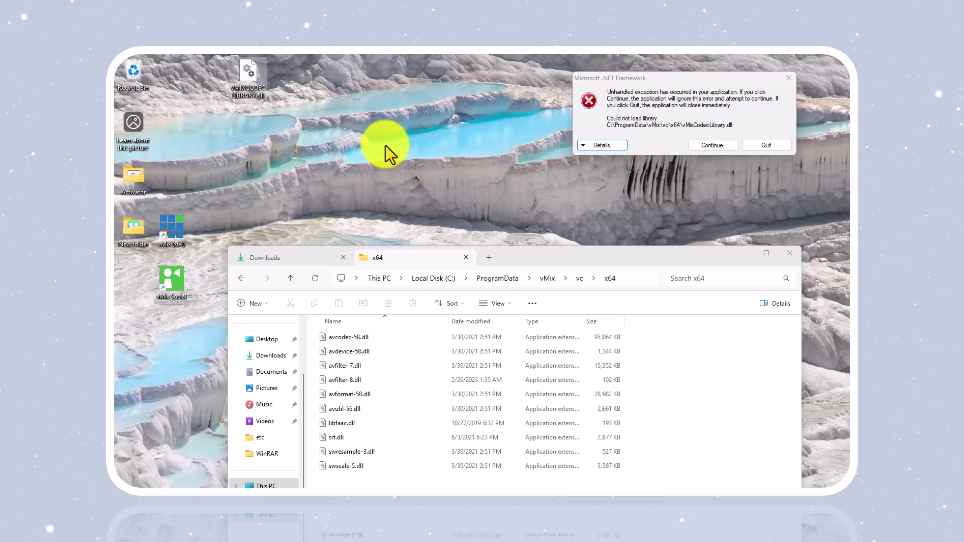
left_click(322, 123)
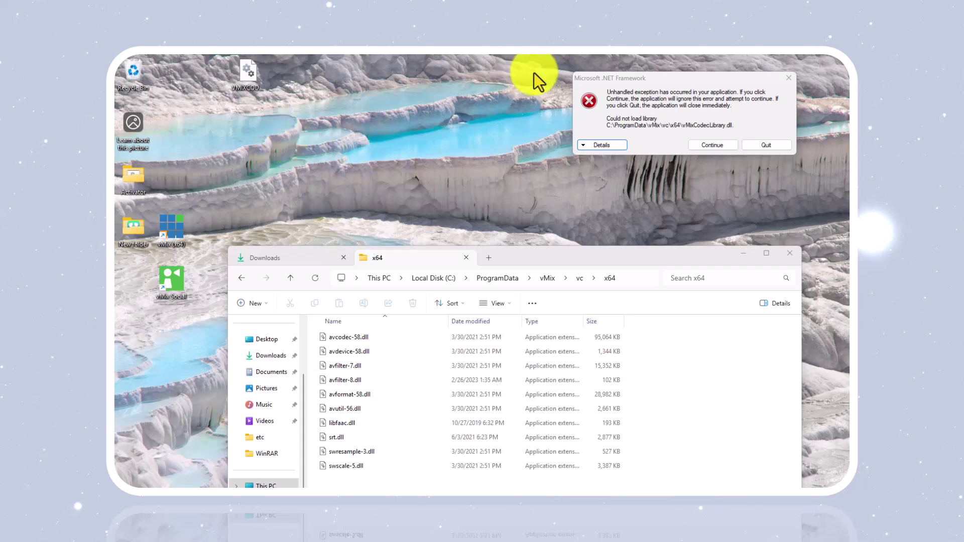
left_click_drag(266, 96, 289, 94)
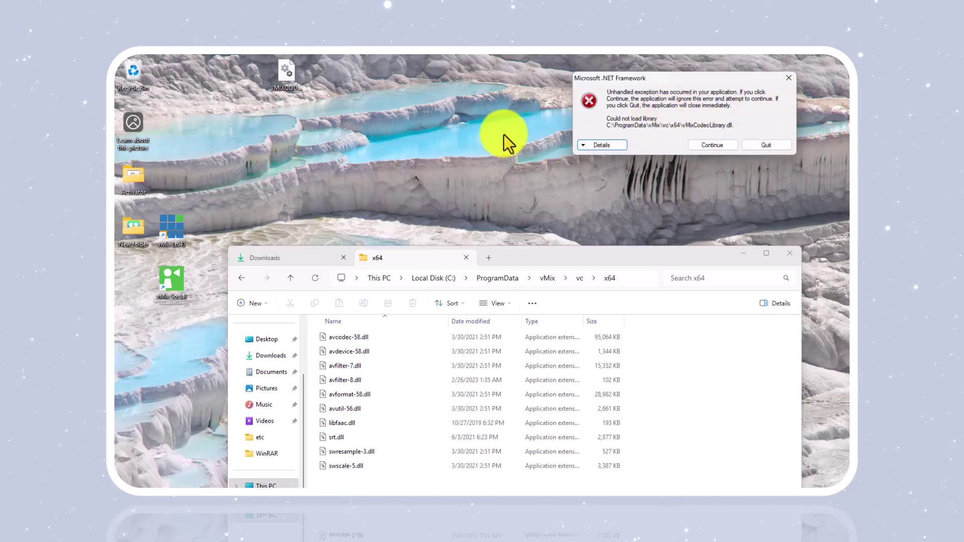
right_click(446, 126)
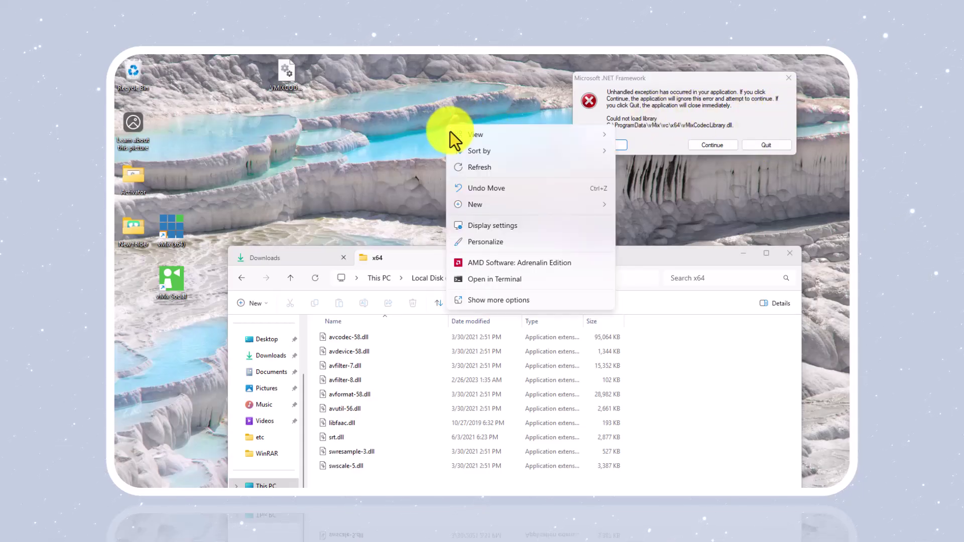
Step: End the vMix task in Task Manager
left_click(583, 486)
right_click(583, 486)
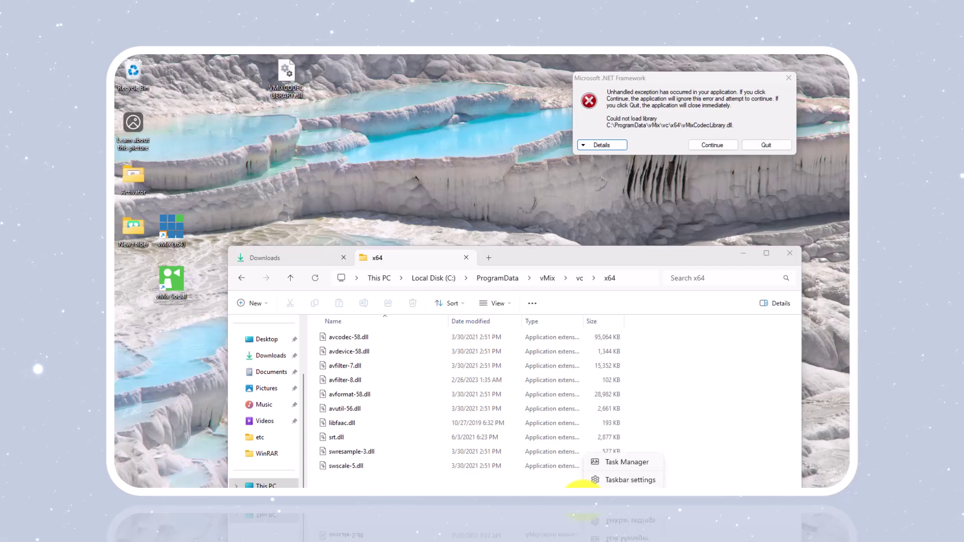
left_click(623, 465)
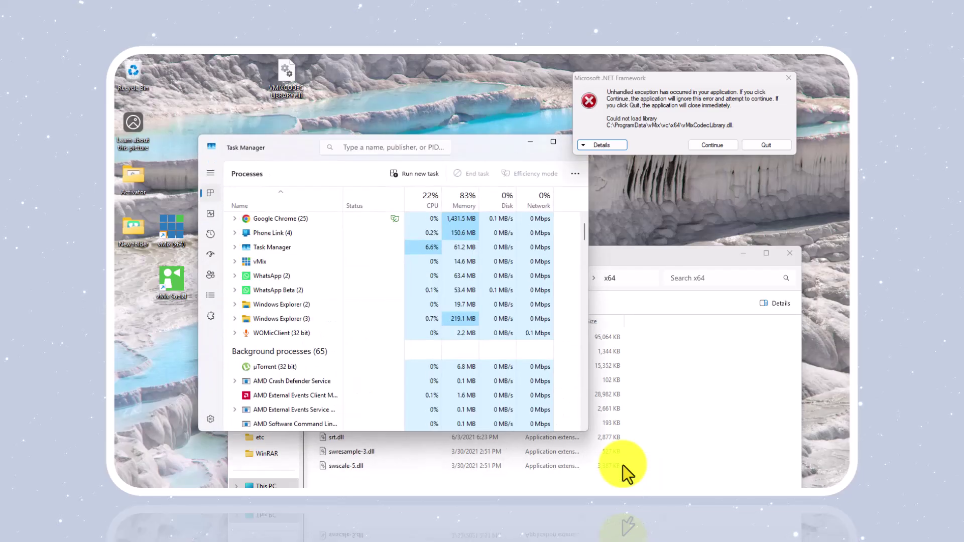
right_click(260, 263)
left_click(285, 281)
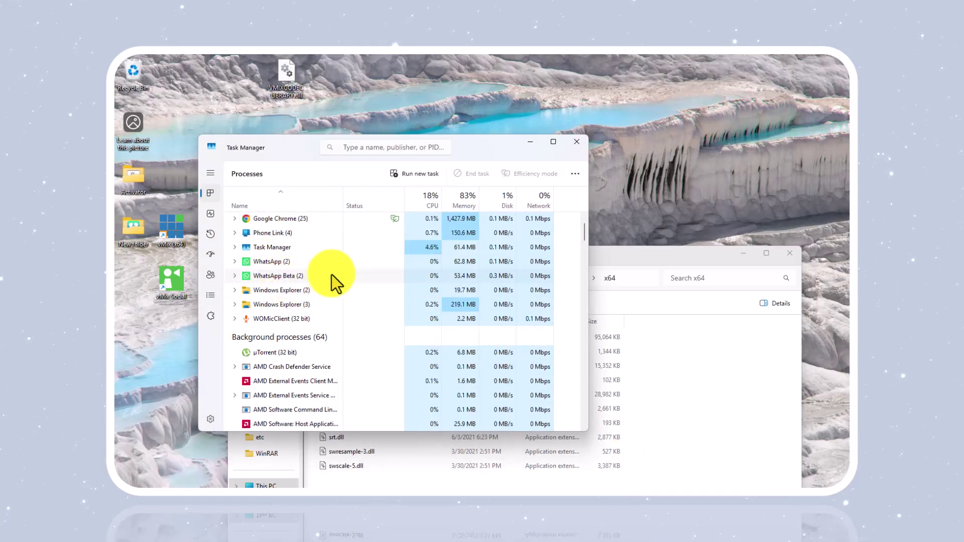
Step: Copy VMIXCODECLIBRARY.dll from the desktop into the folder C:\ProgramData\vMix\vc\x64
left_click_drag(474, 148, 499, 133)
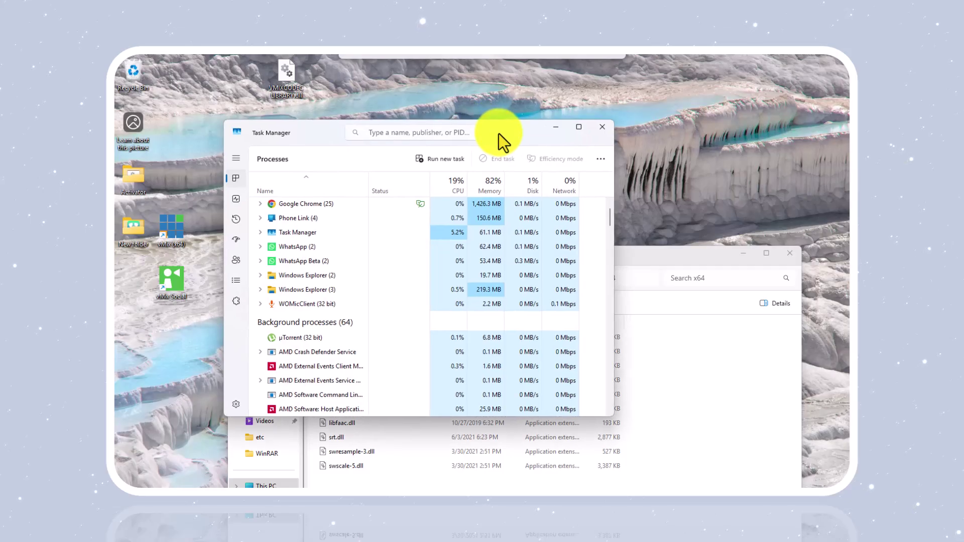
right_click(280, 80)
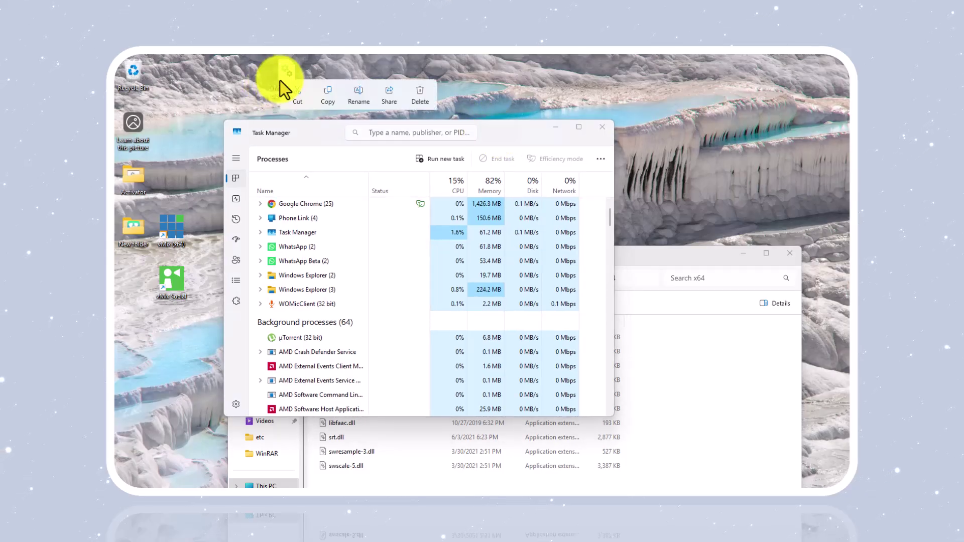
left_click(338, 98)
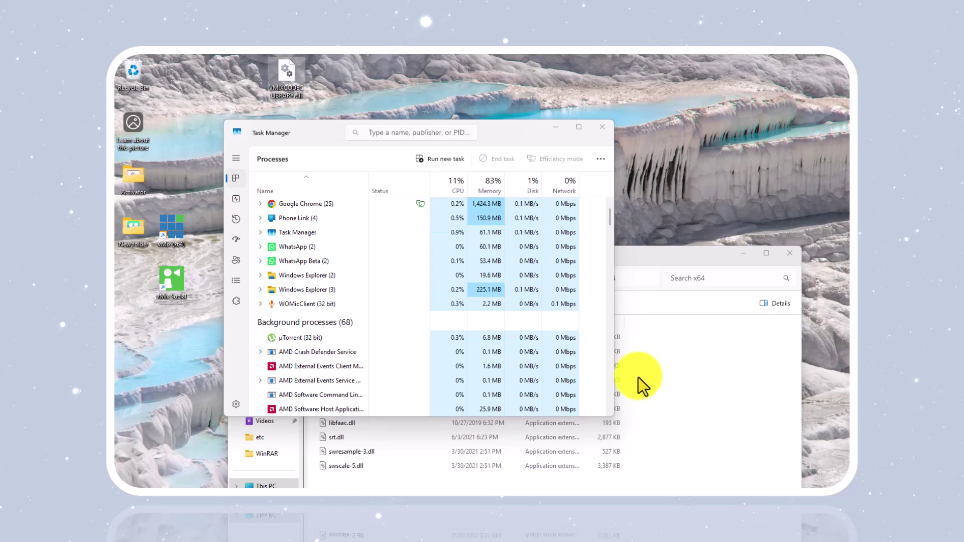
left_click(556, 129)
left_click_drag(602, 277, 598, 167)
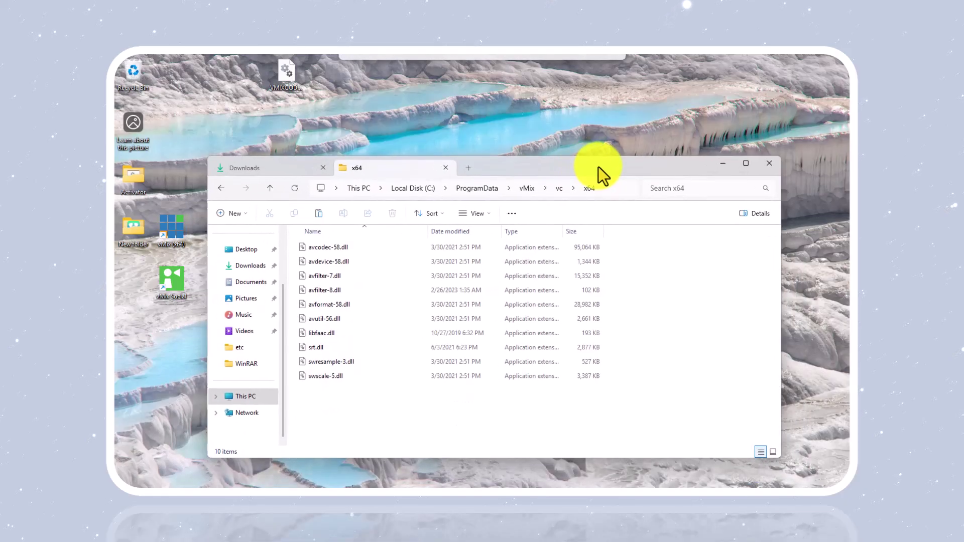
right_click(384, 418)
left_click(405, 430)
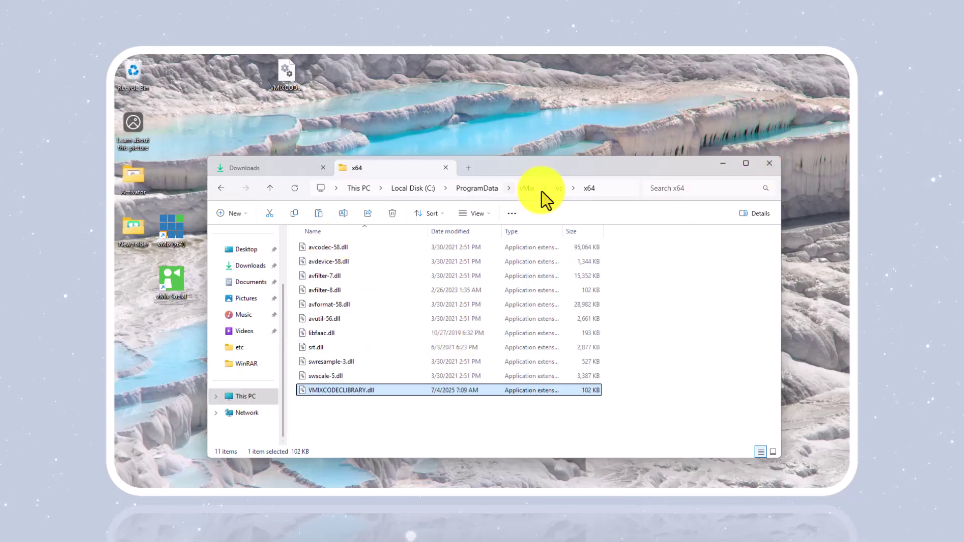
Step: Maximize the folder window and retrace the path from This PC through Local Disk (C:), ProgramData, vMix and vc to x64
left_click(740, 163)
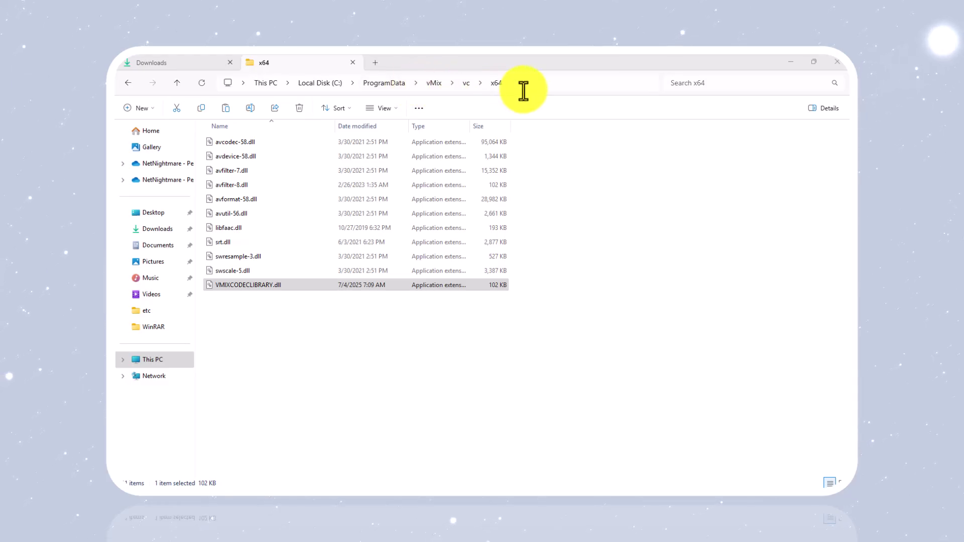
left_click(185, 365)
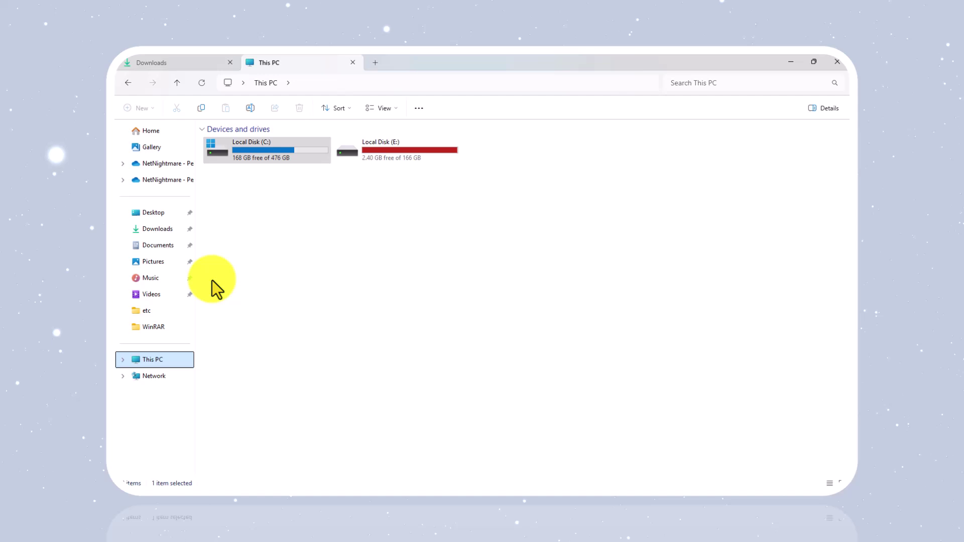
double_click(263, 146)
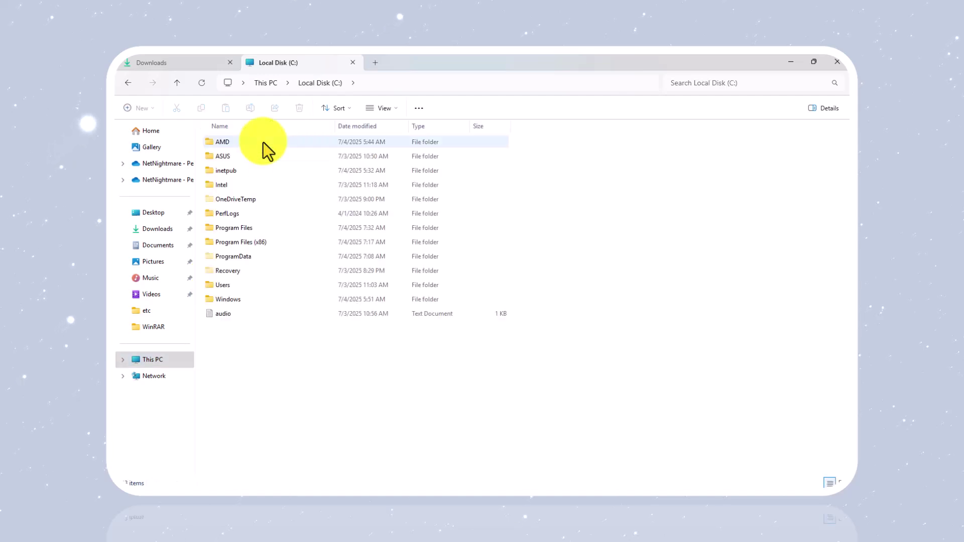
left_click(131, 83)
double_click(236, 150)
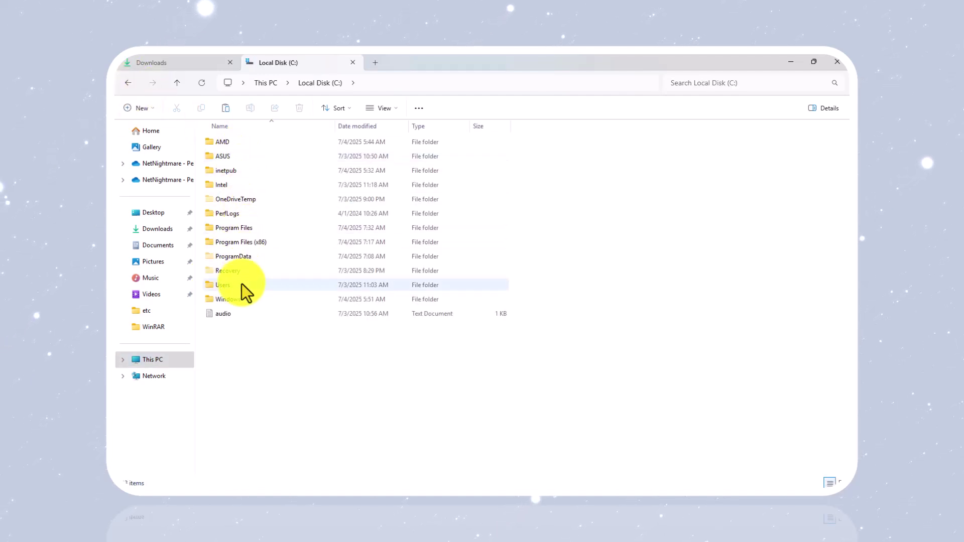
double_click(243, 258)
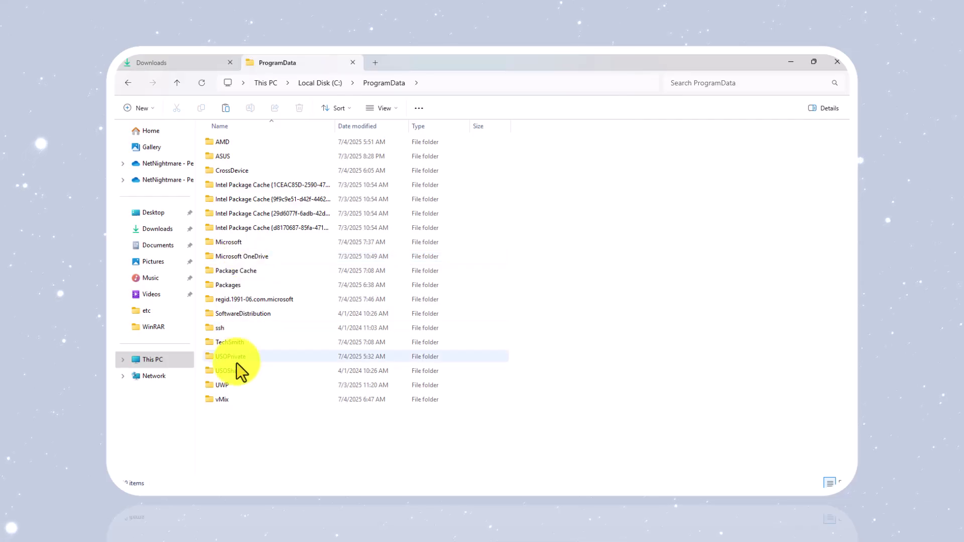
double_click(231, 399)
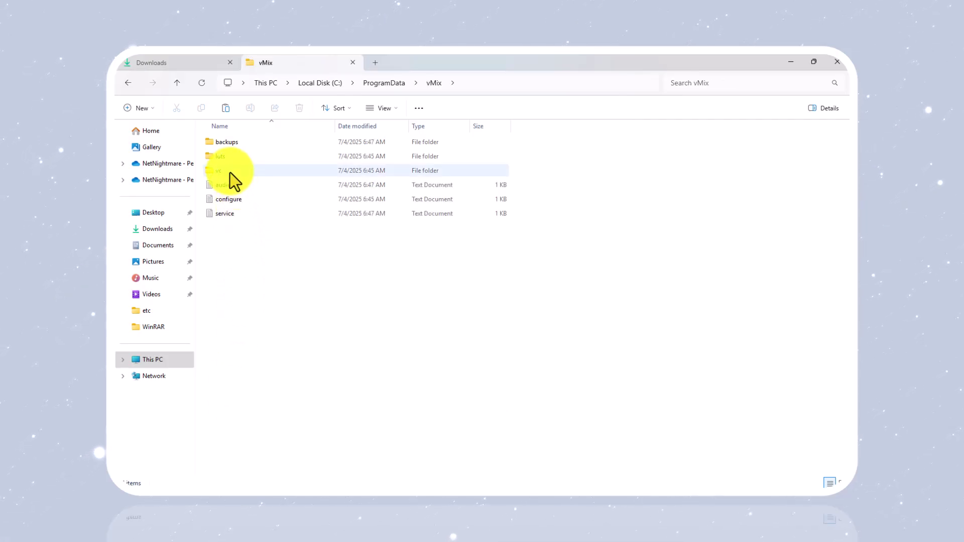
mouse_move(230, 173)
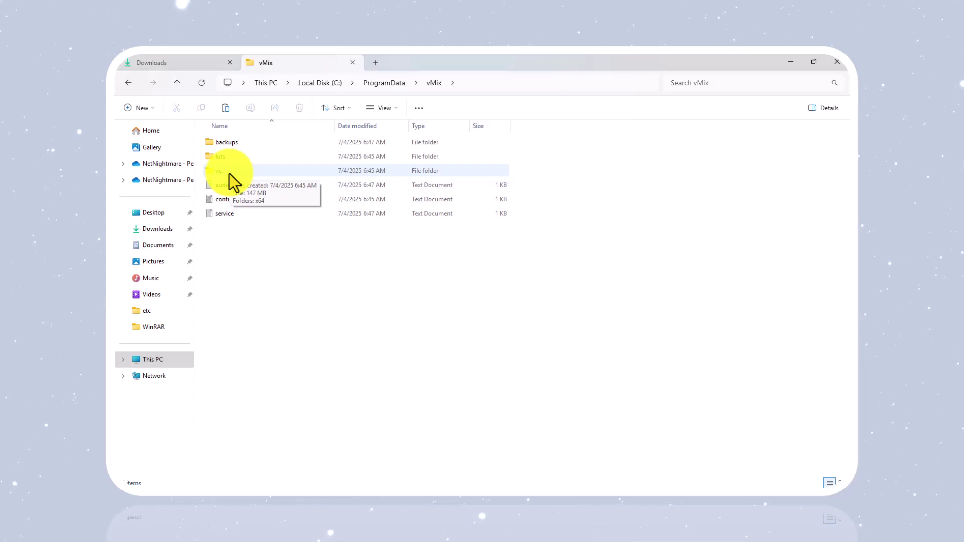
double_click(230, 173)
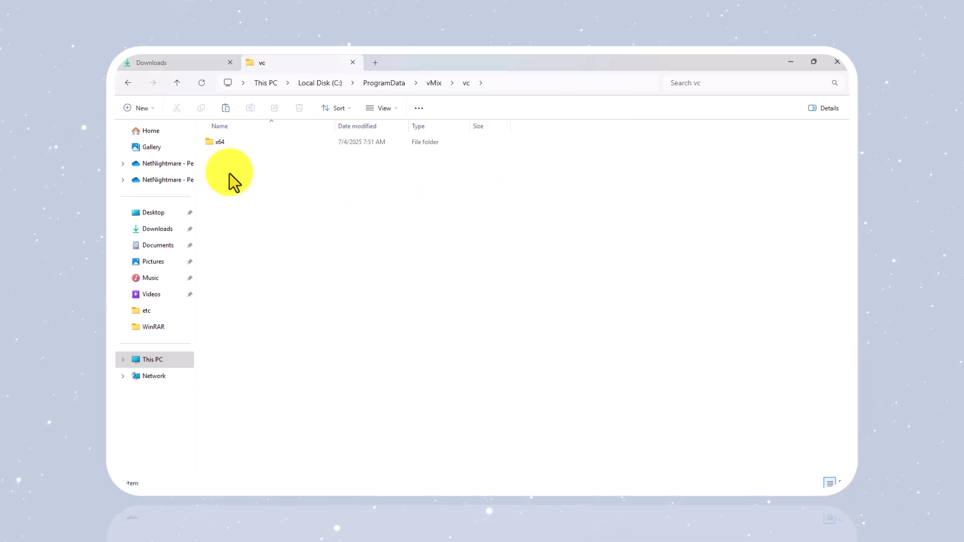
double_click(228, 145)
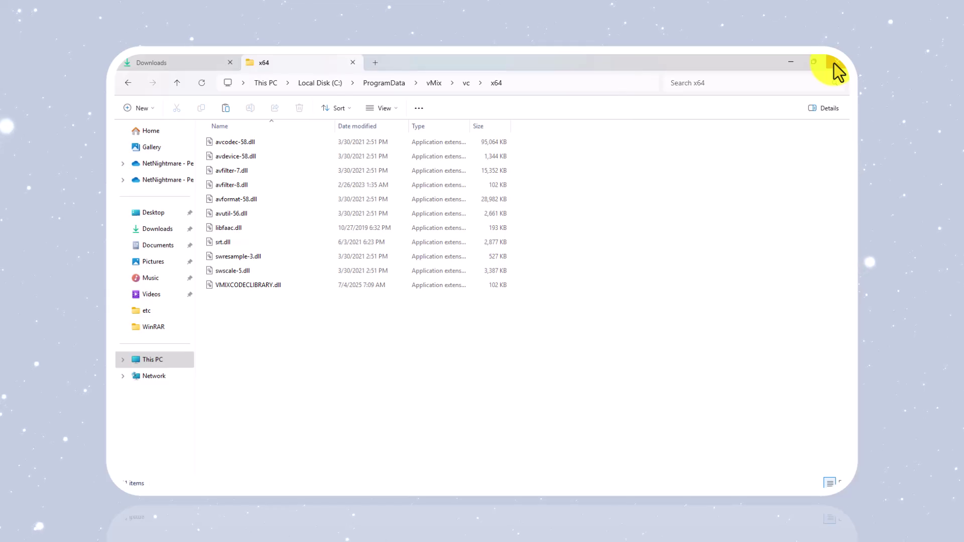
Step: Minimize the x64 folder window and refresh the desktop
left_click(790, 63)
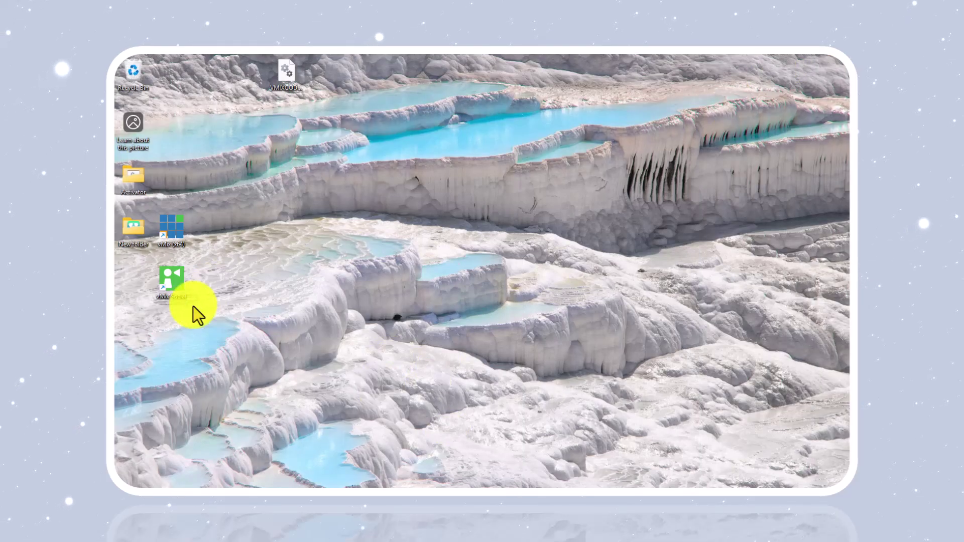
right_click(436, 90)
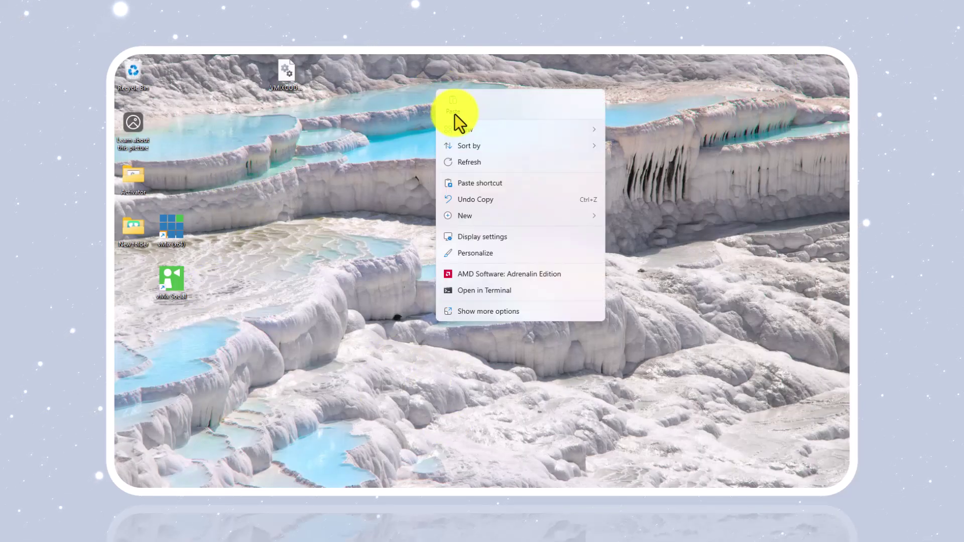
left_click(474, 163)
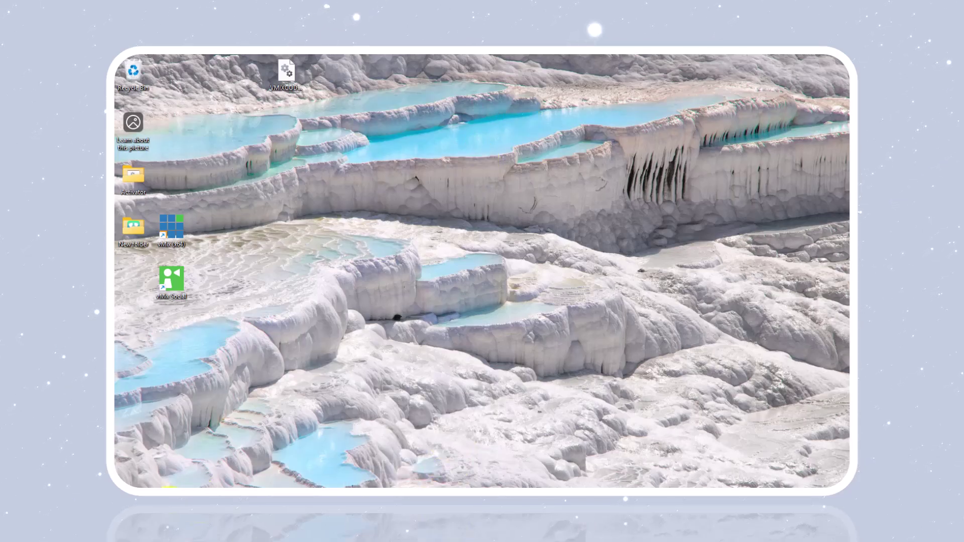
Step: View the network status and tasks page in Control Panel, then minimize its window
key("super")
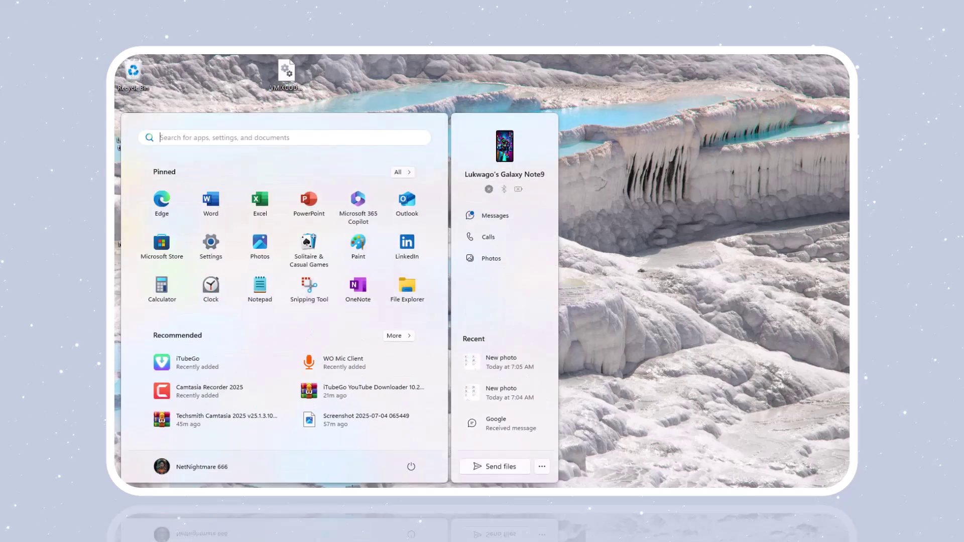
type("co")
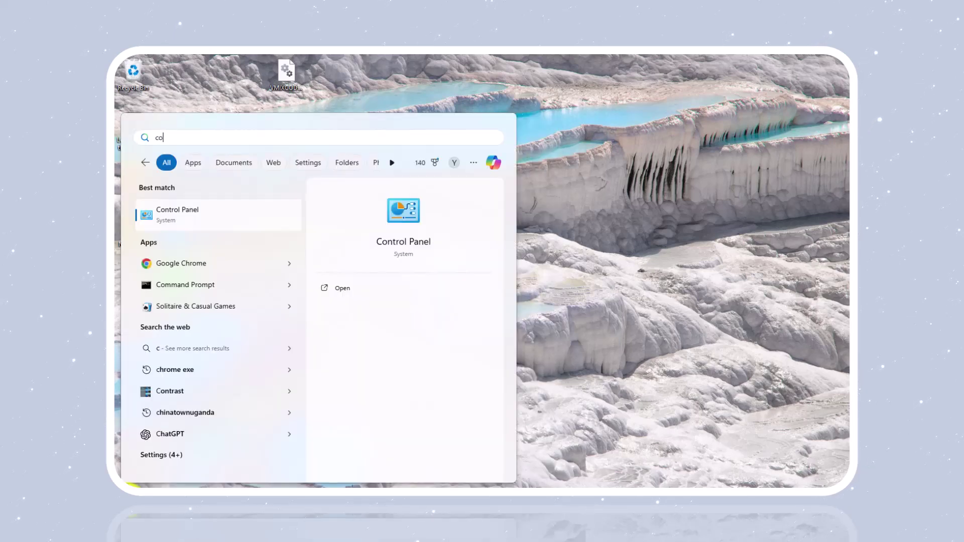
left_click(190, 224)
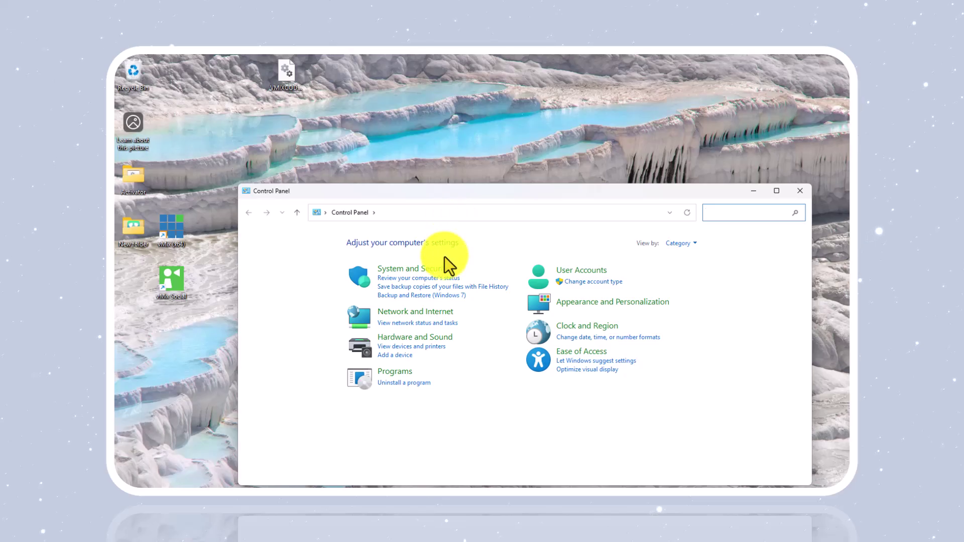
left_click(410, 326)
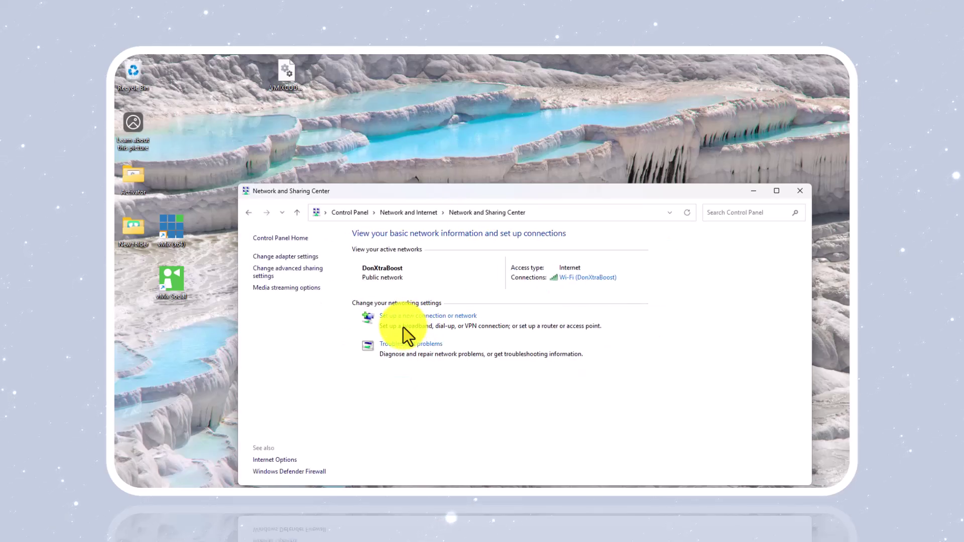
left_click_drag(474, 191, 453, 145)
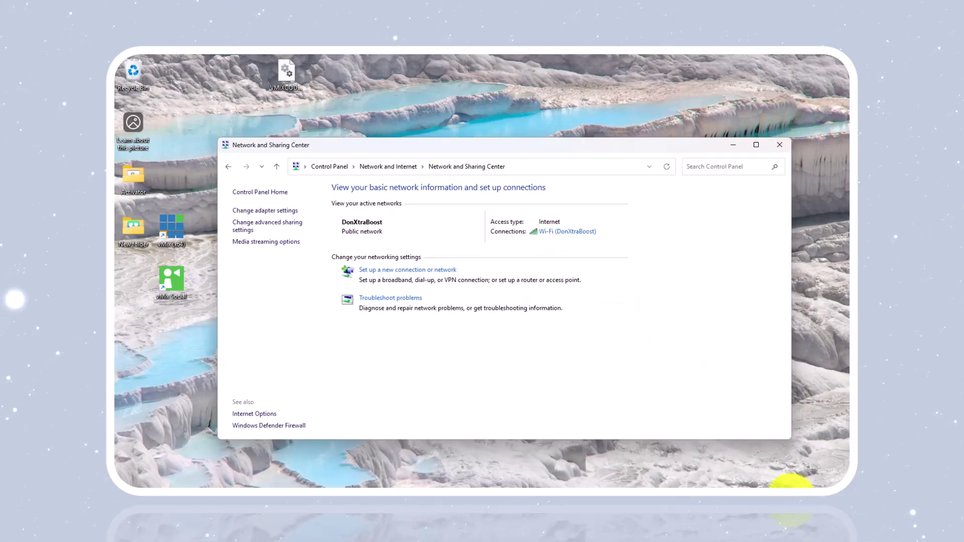
left_click(733, 145)
Step: Turn off Wi-Fi in the Windows quick settings
key("super+a")
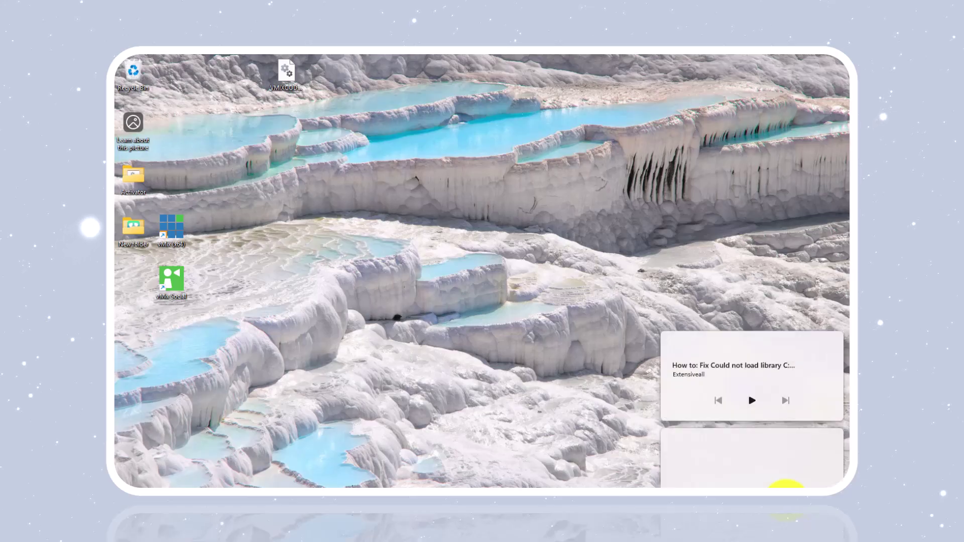
left_click(683, 342)
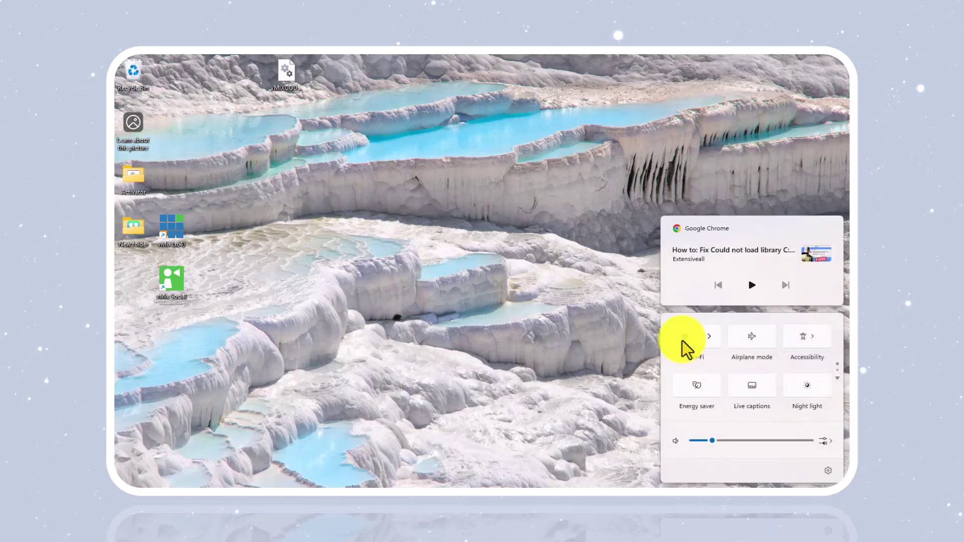
left_click(481, 214)
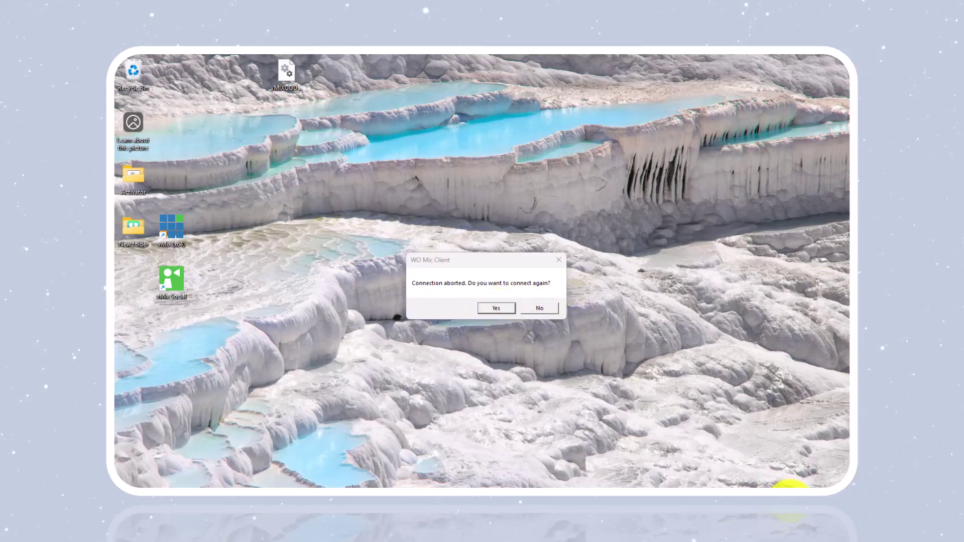
Step: Turn Wi-Fi back on in the Windows quick settings
left_click(789, 486)
left_click(685, 337)
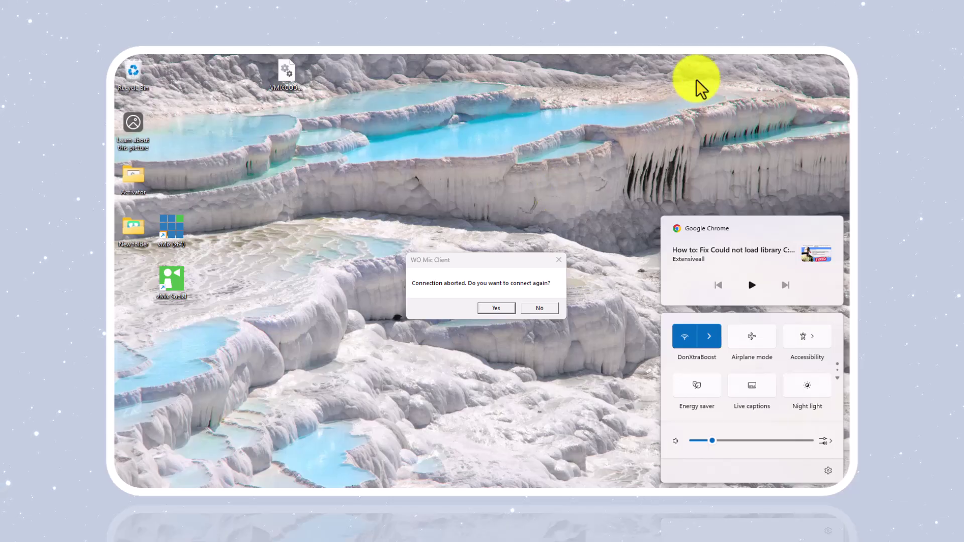
left_click(711, 75)
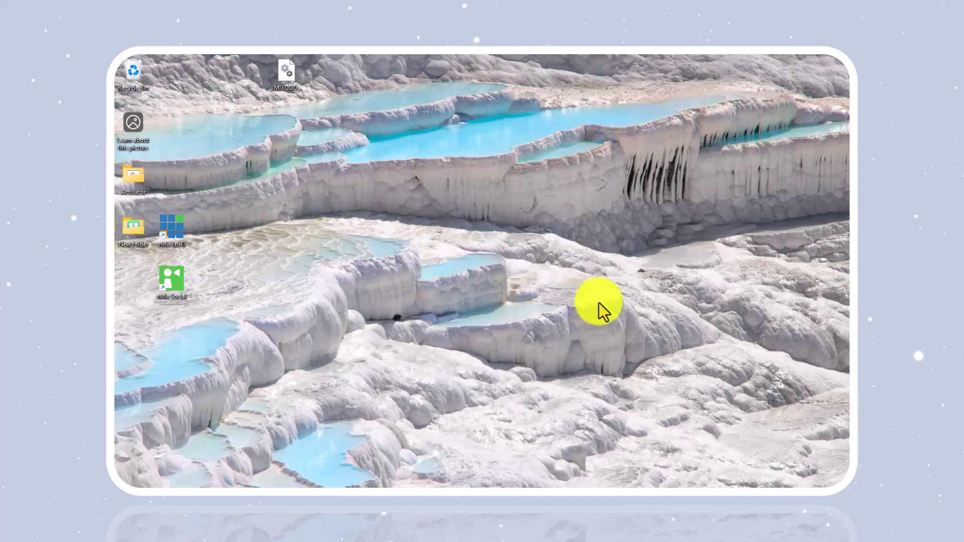
Step: Disconnect the computer from the internet by switching Wi-Fi off, and decline WO Mic Client's request to reconnect
left_click(788, 485)
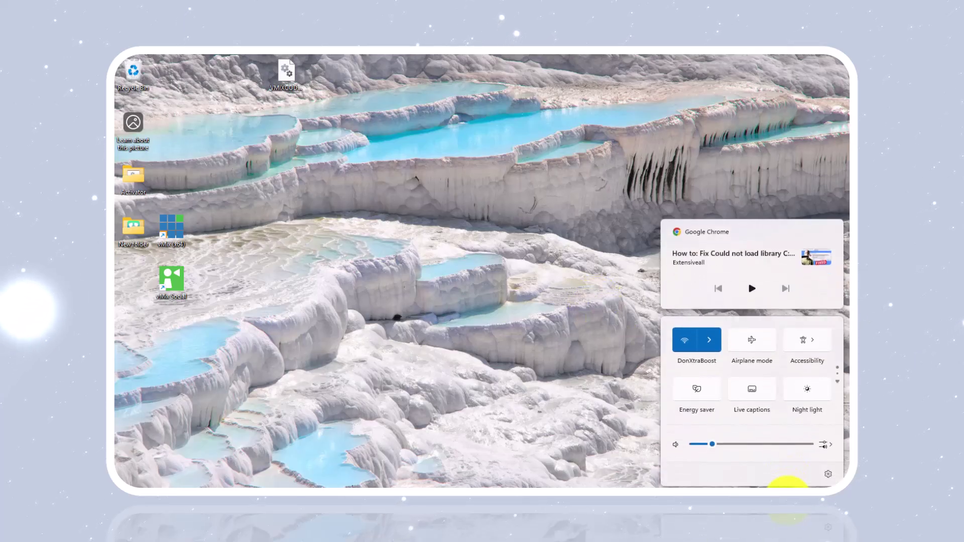
left_click(679, 345)
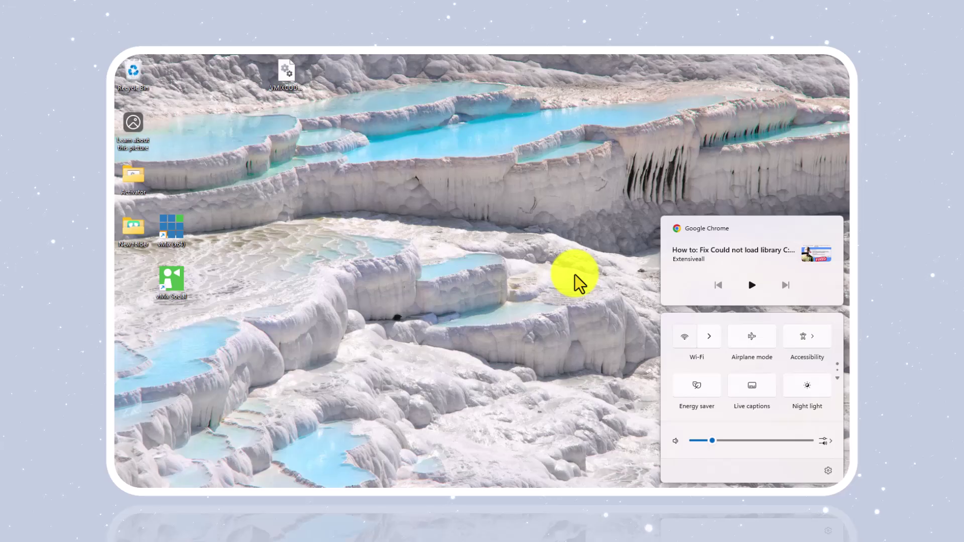
left_click(568, 234)
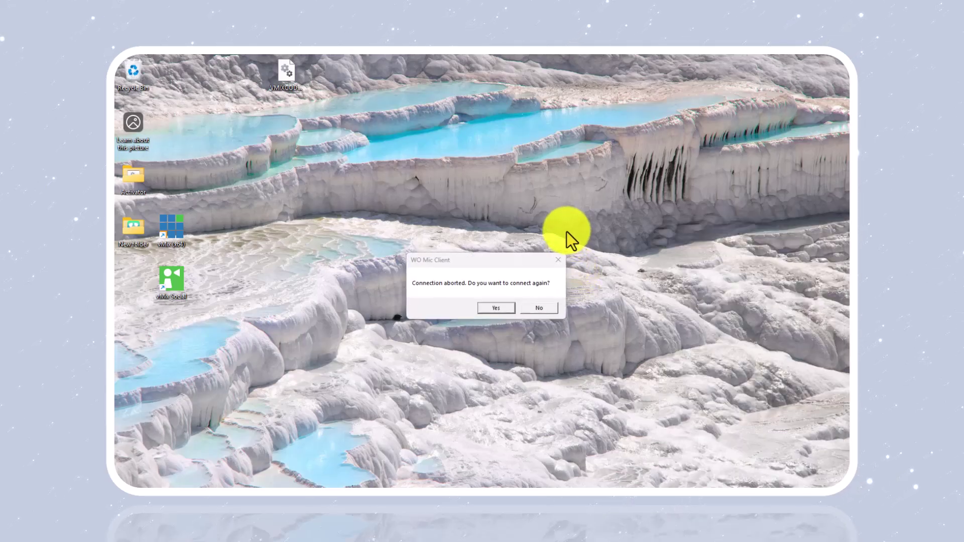
left_click(531, 308)
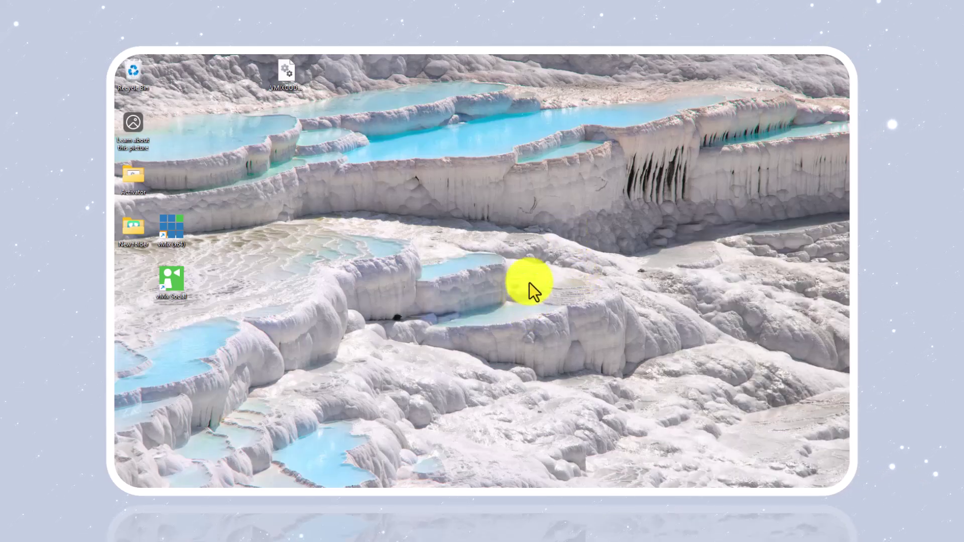
Step: Launch vMix (x64) from the desktop and minimize the browser window showing the vMix welcome page
double_click(179, 234)
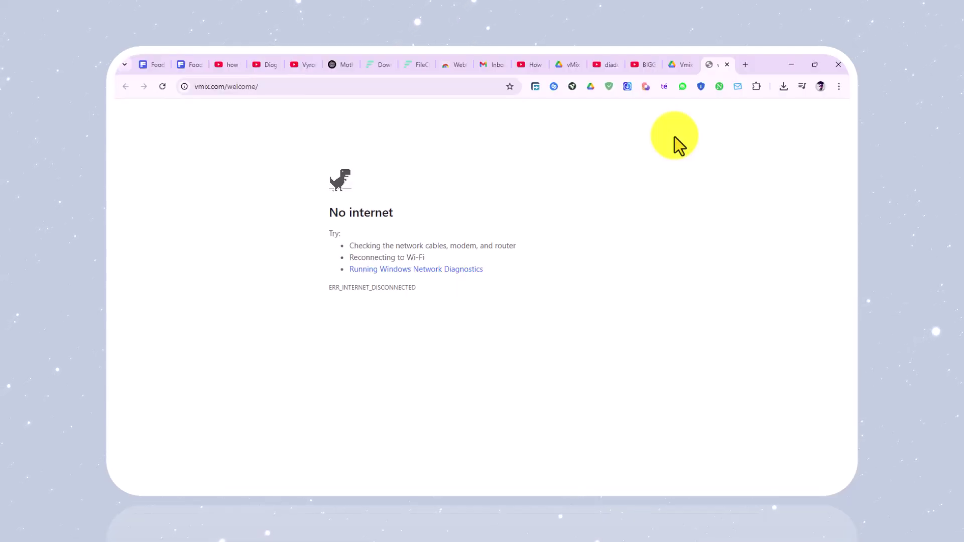
left_click(790, 65)
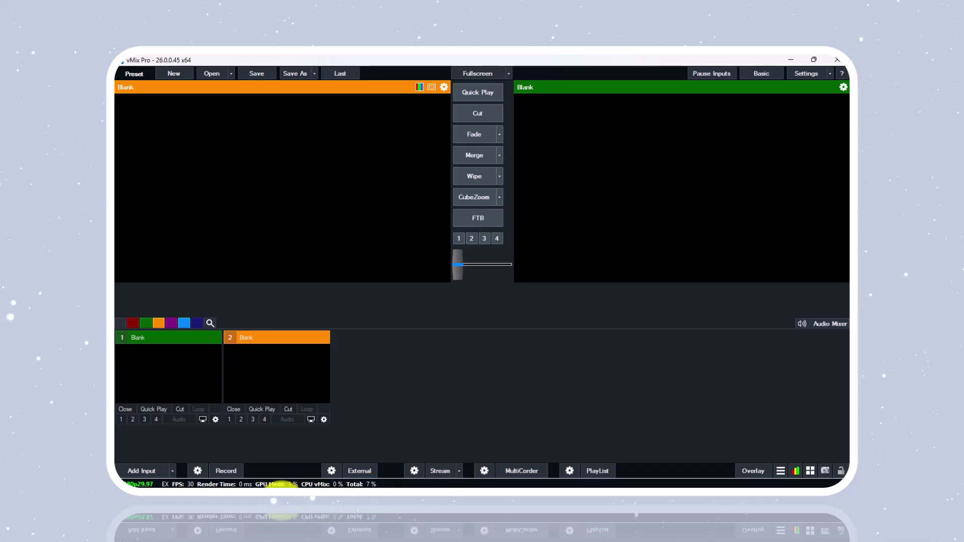
Step: Open the Input Select dialog for adding an input and look through the available virtual set templates
left_click(285, 494)
left_click(284, 495)
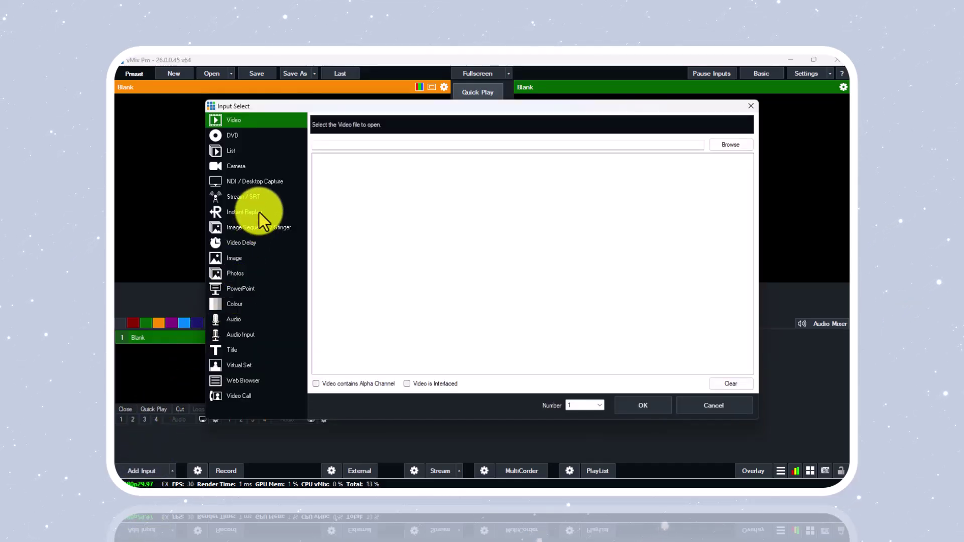
left_click(239, 364)
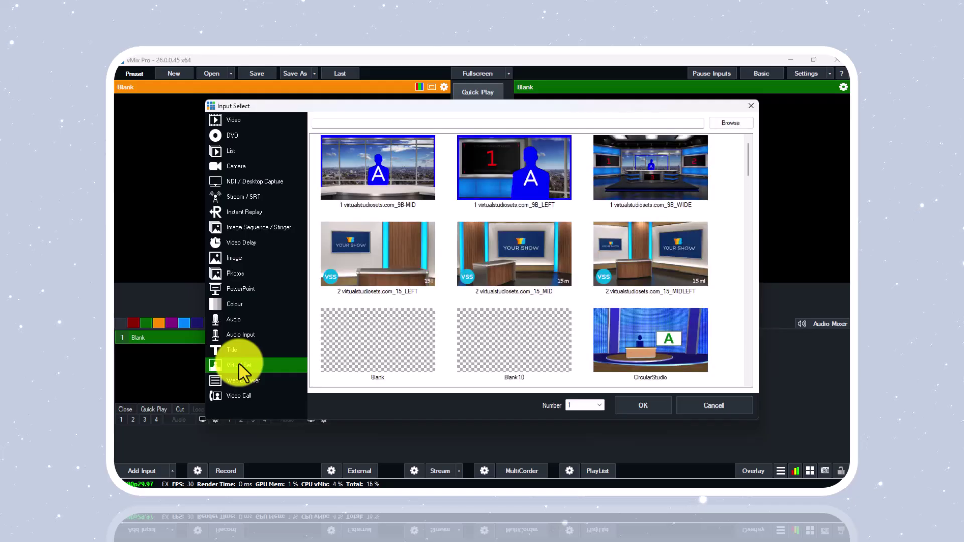
scroll(462, 313, "down", 5)
scroll(463, 313, "up", 5)
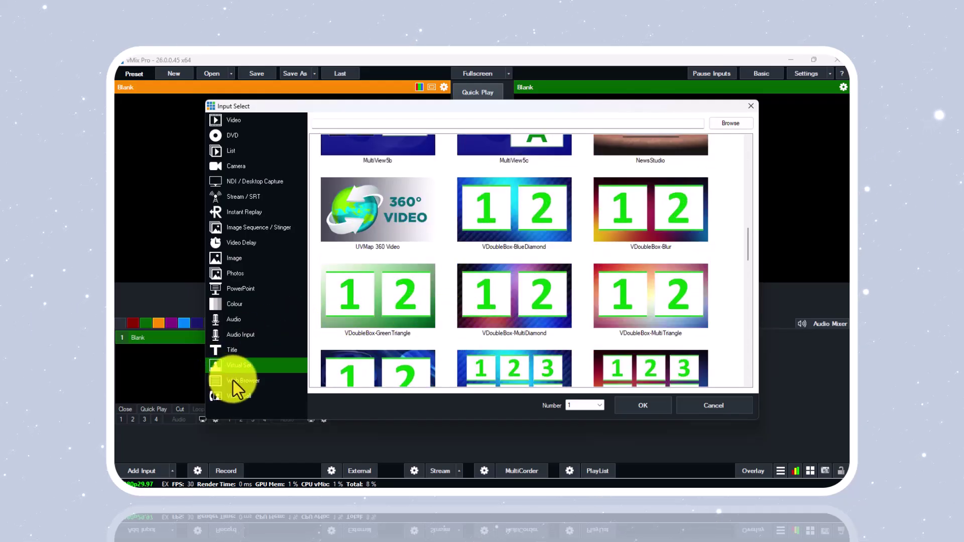
Step: Check the option pages of the Web Browser, NDI / Desktop Capture, Stream / SRT, Instant Replay, Image Sequence / Stinger, Video Delay and Image input types
left_click(233, 380)
left_click(249, 228)
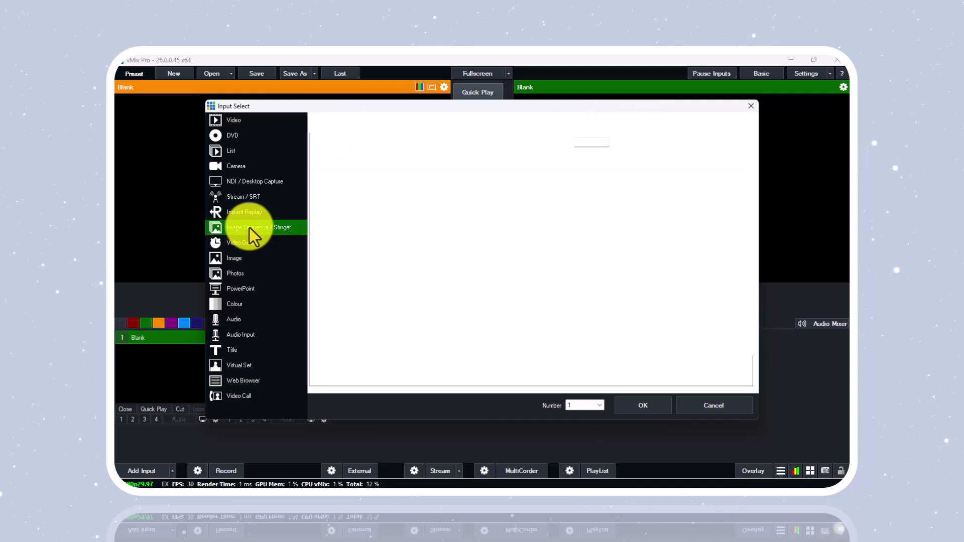
left_click(251, 180)
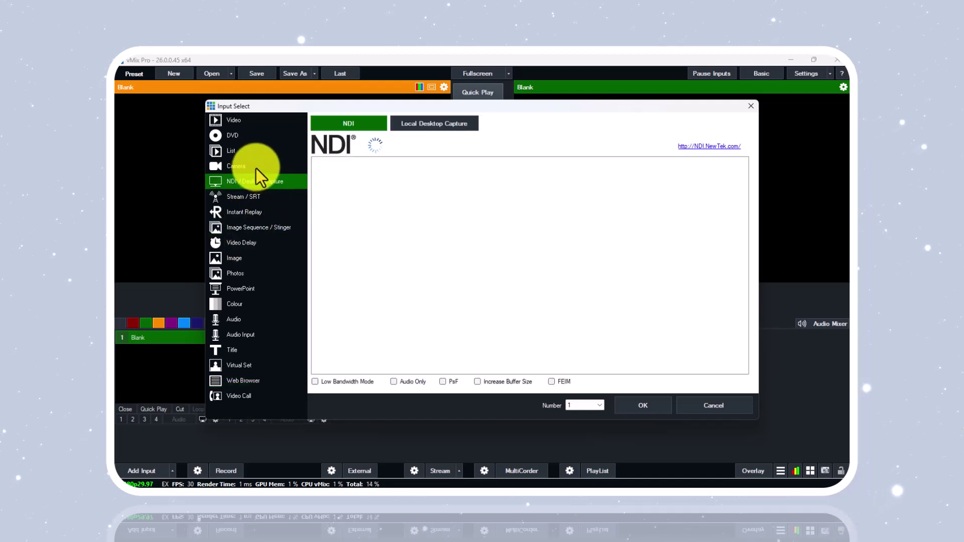
left_click(254, 195)
left_click(254, 212)
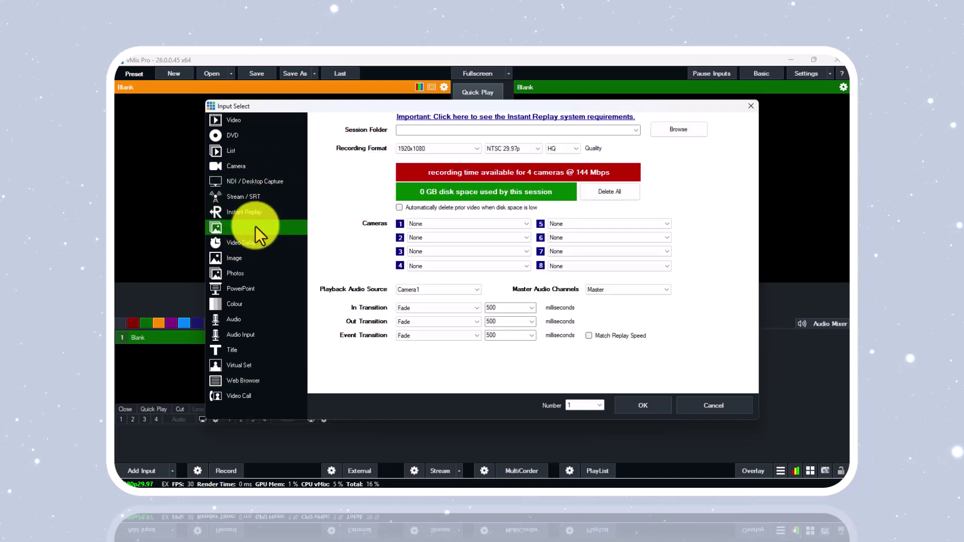
left_click(255, 227)
left_click(255, 244)
left_click(254, 258)
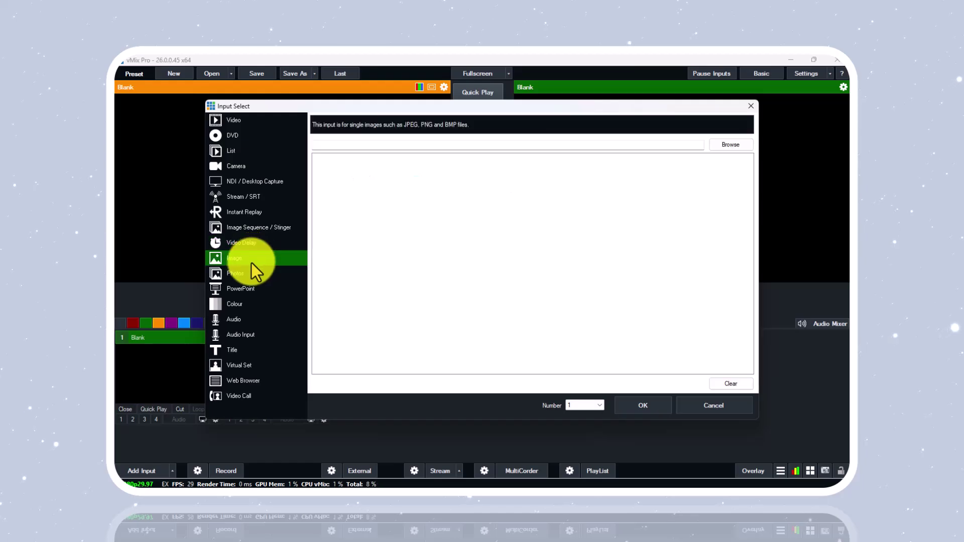
Step: Look through the GT Title templates of the Title input type, and close the Input Select dialog without adding an input
left_click(252, 345)
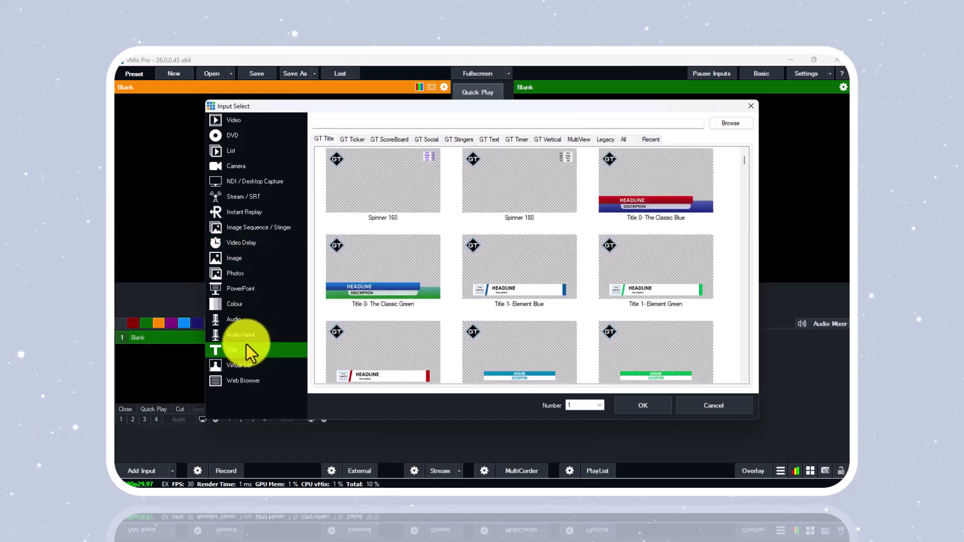
scroll(447, 269, "down", 15)
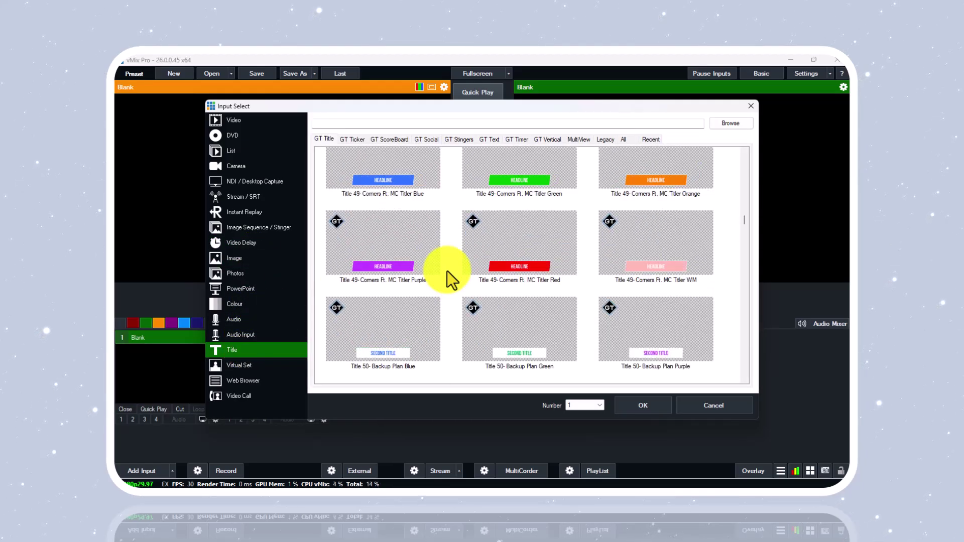
left_click(750, 107)
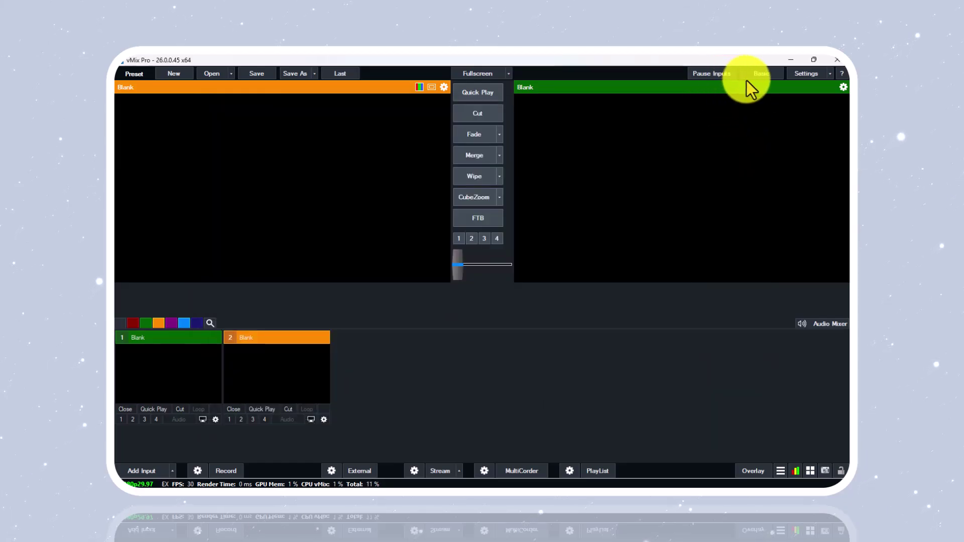